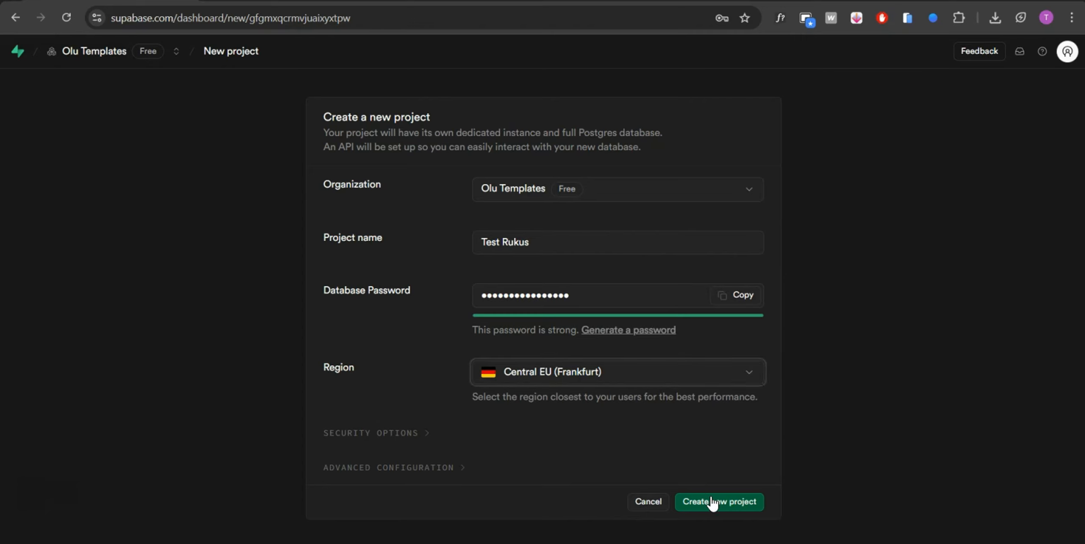
- Create the new project Test Rukus and open its SQL Editor
left_click(712, 500)
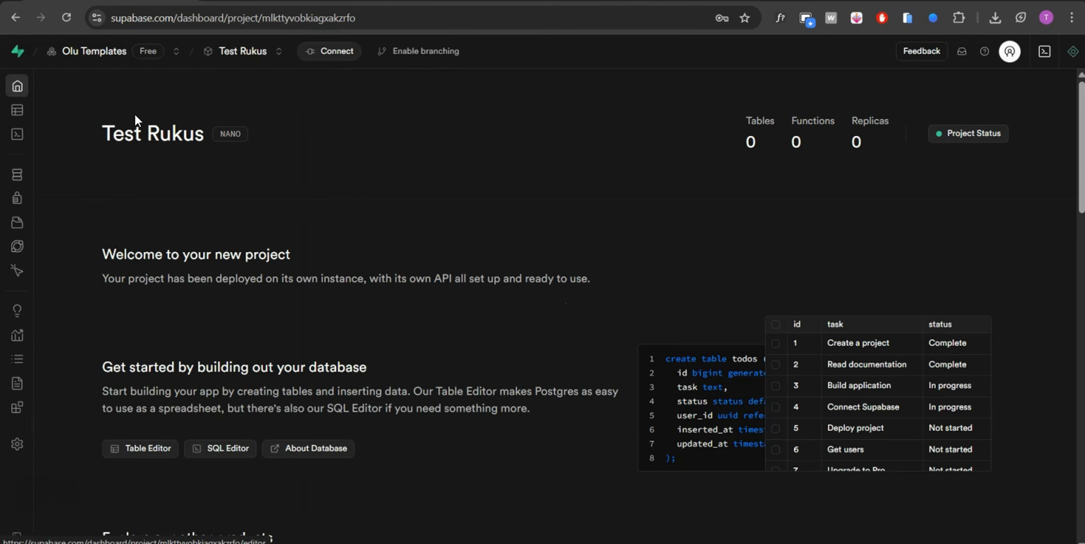
mouse_move(13, 138)
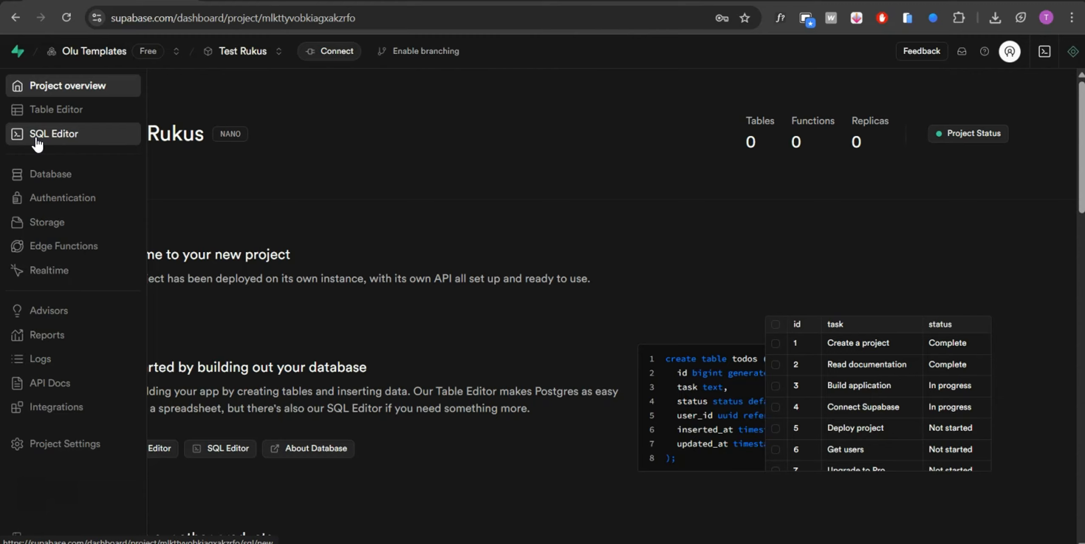
left_click(37, 144)
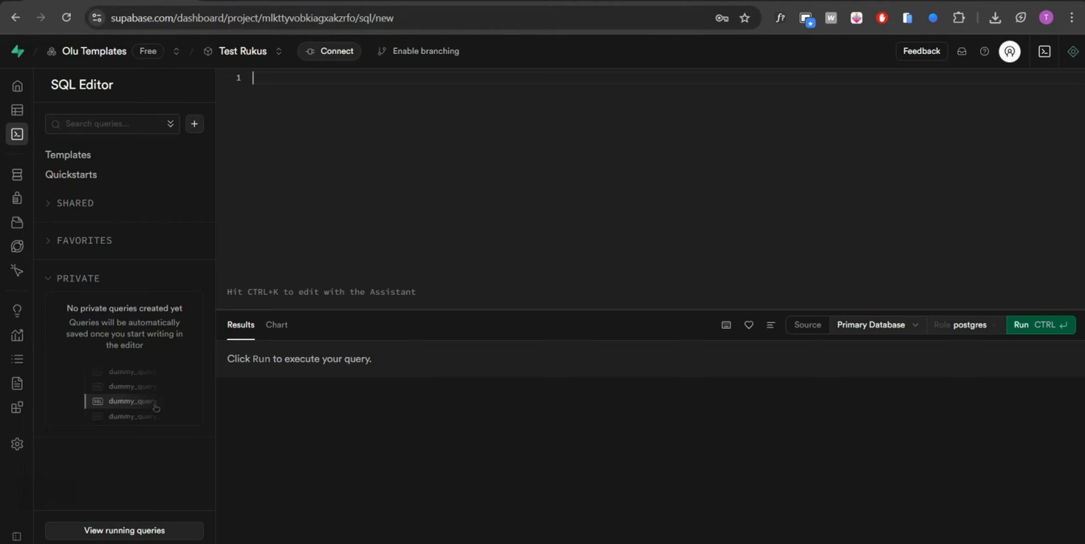
- Switch to the Notion setup guide and copy the table creation SQL from Step 2
left_click(280, 1)
scroll(562, 223, "down", 1)
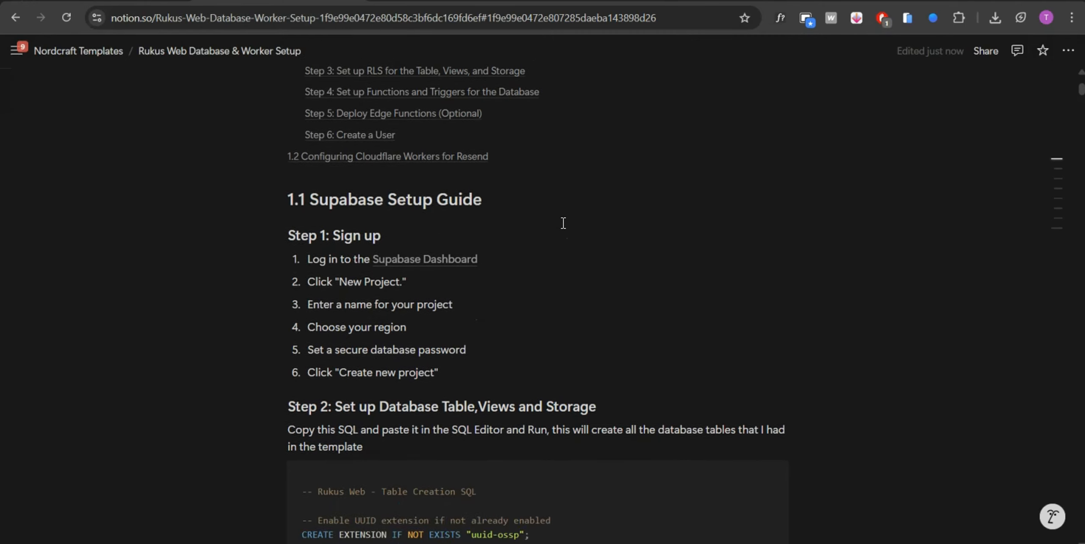
scroll(562, 223, "up", 1)
scroll(562, 225, "down", 3)
scroll(564, 229, "down", 1)
scroll(564, 229, "up", 1)
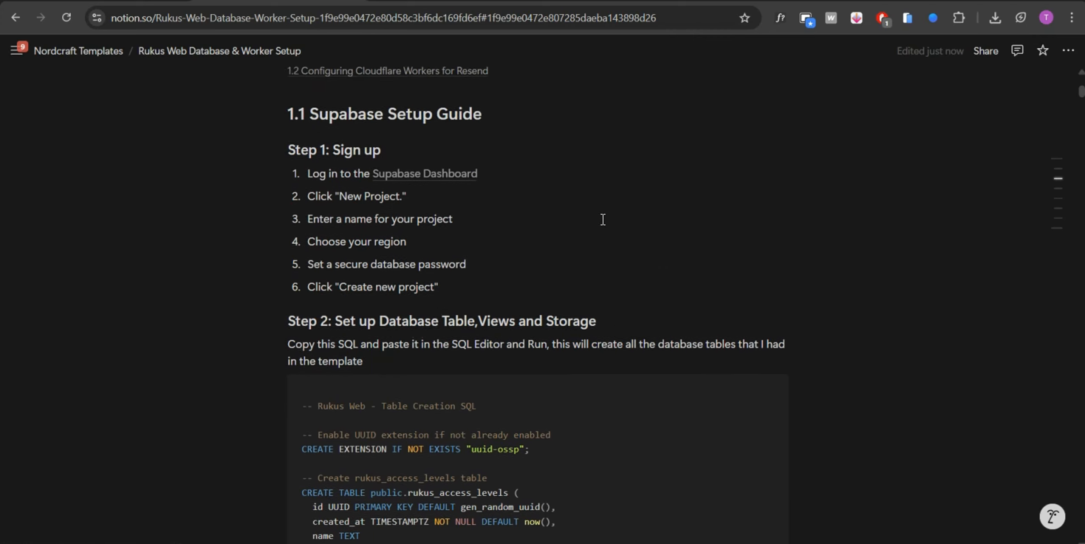
mouse_move(759, 402)
left_click(715, 392)
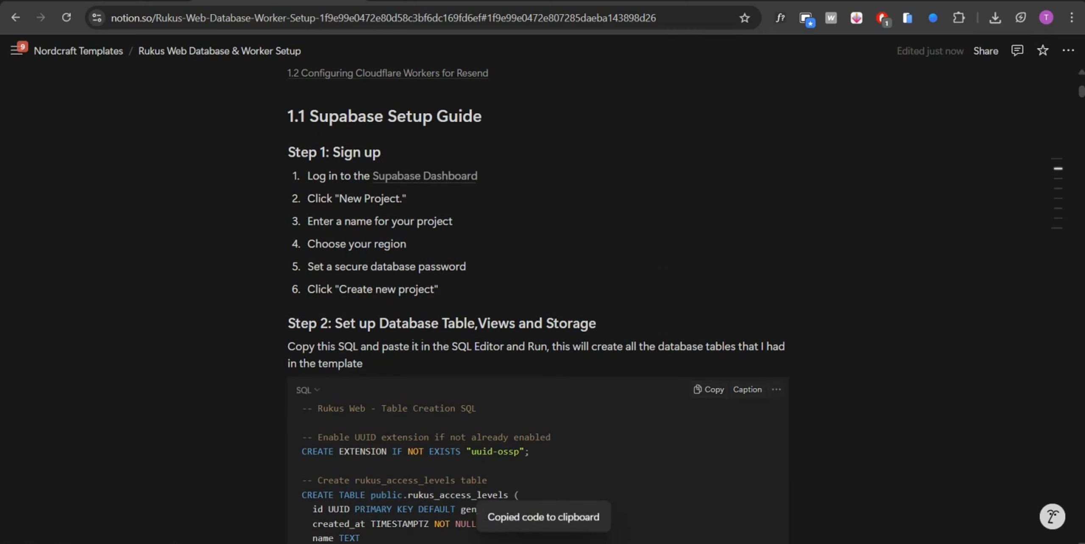
- Return to the Supabase SQL Editor, paste the copied table creation SQL into the empty query and run it
left_click(110, 1)
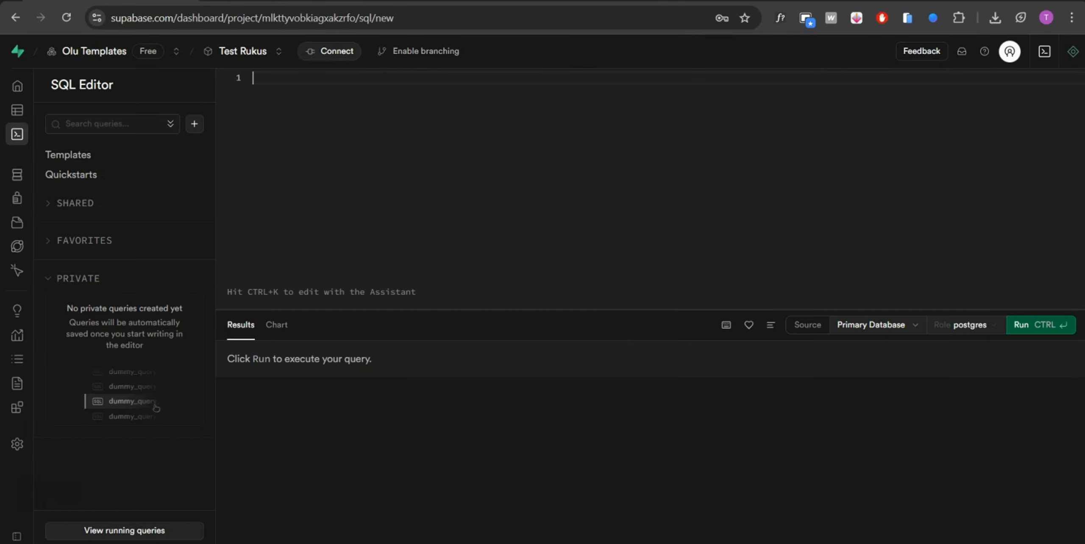
right_click(299, 80)
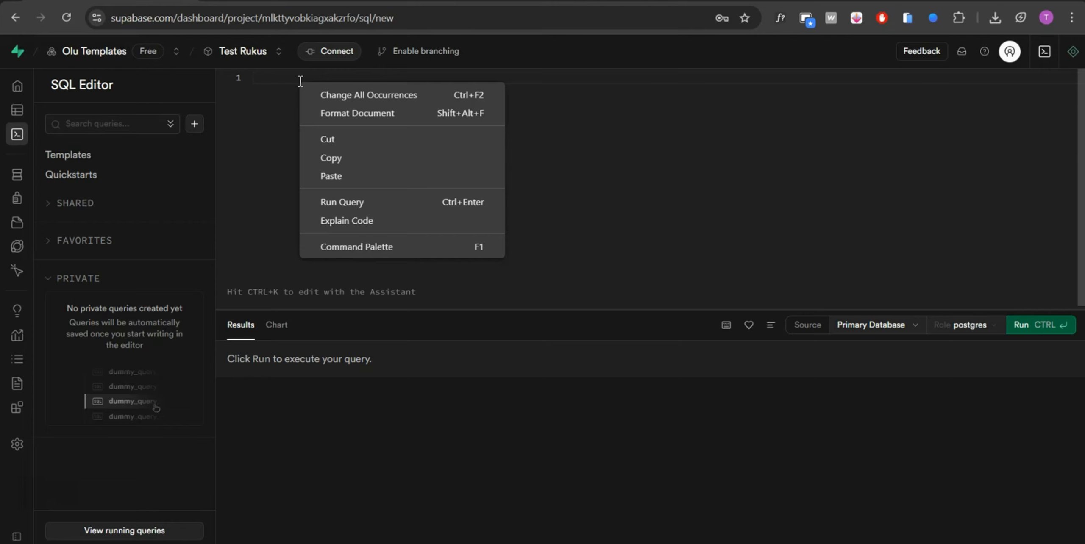
left_click(353, 183)
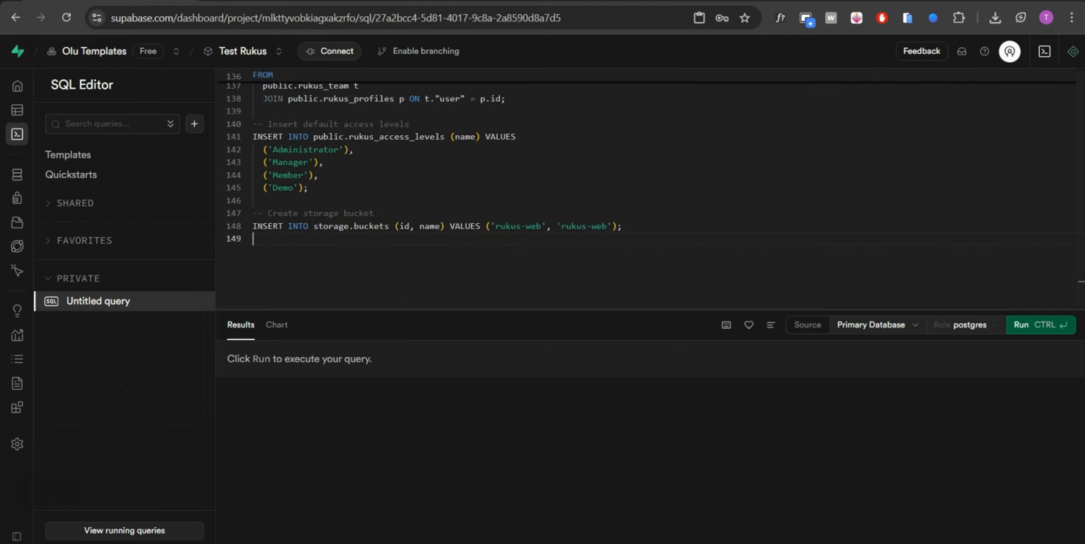
left_click(1037, 327)
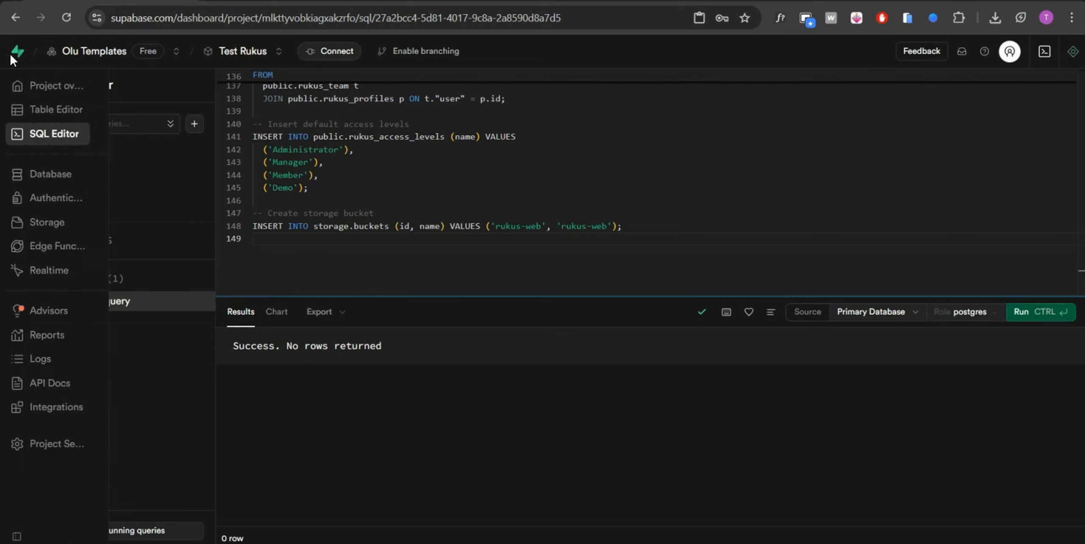
- Check the new tables in the Table Editor by viewing rukus_access_levels and rukus_clients
left_click(29, 115)
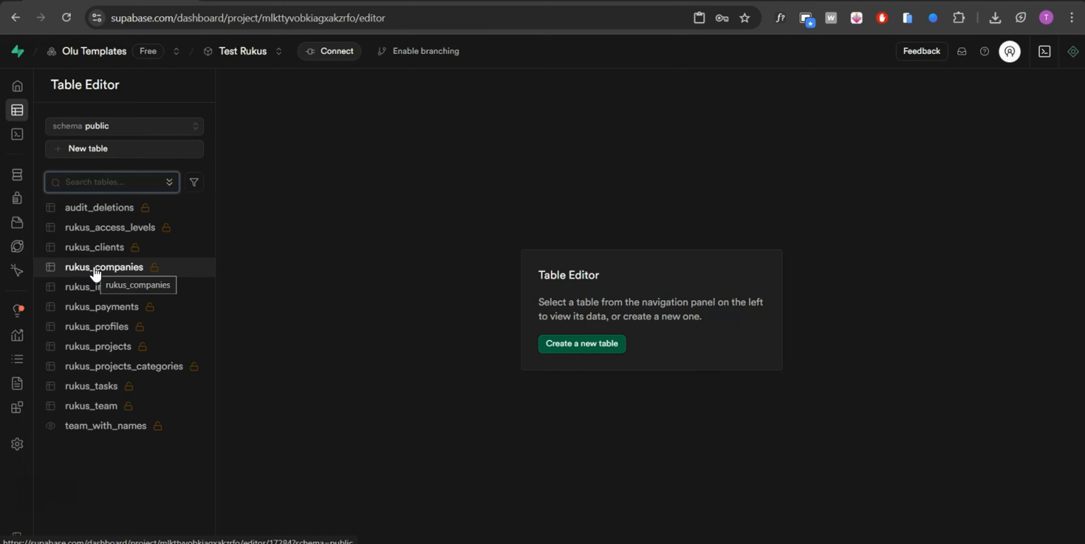
left_click(101, 229)
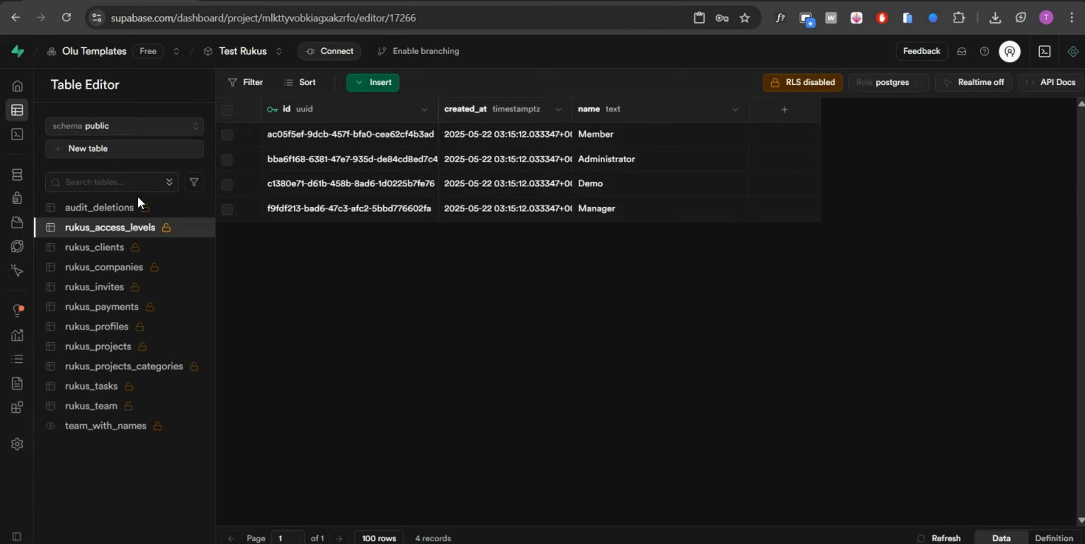
left_click(160, 250)
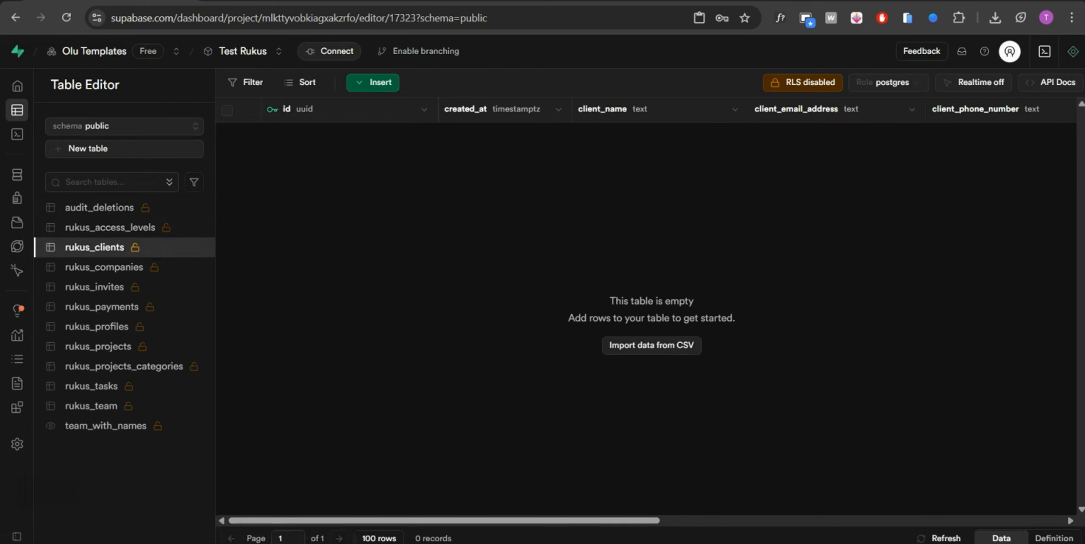
- Switch to the Notion setup guide and copy the RLS policies SQL from Step 3
key("ctrl+Tab")
scroll(436, 283, "down", 20)
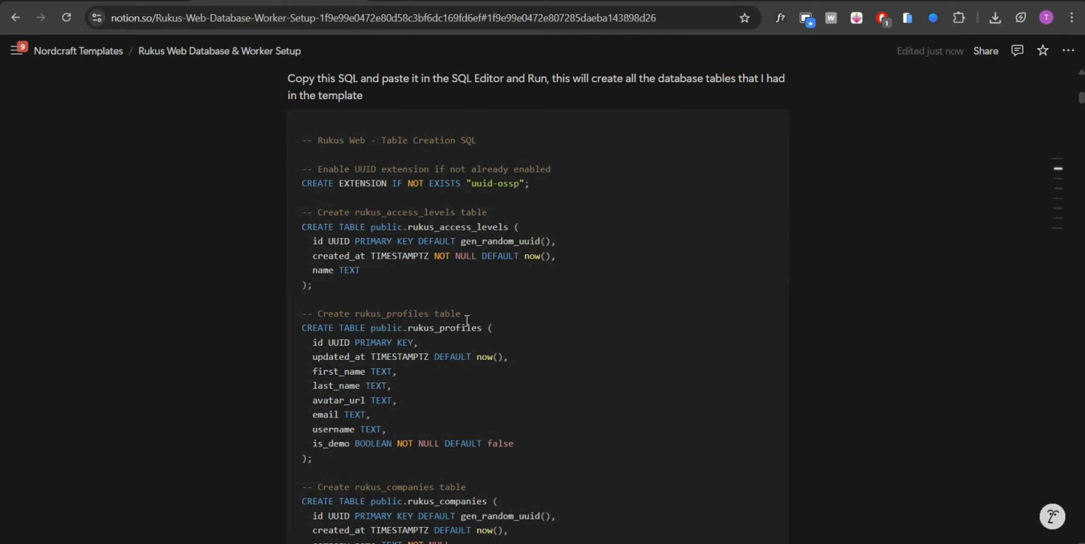
scroll(467, 316, "down", 15)
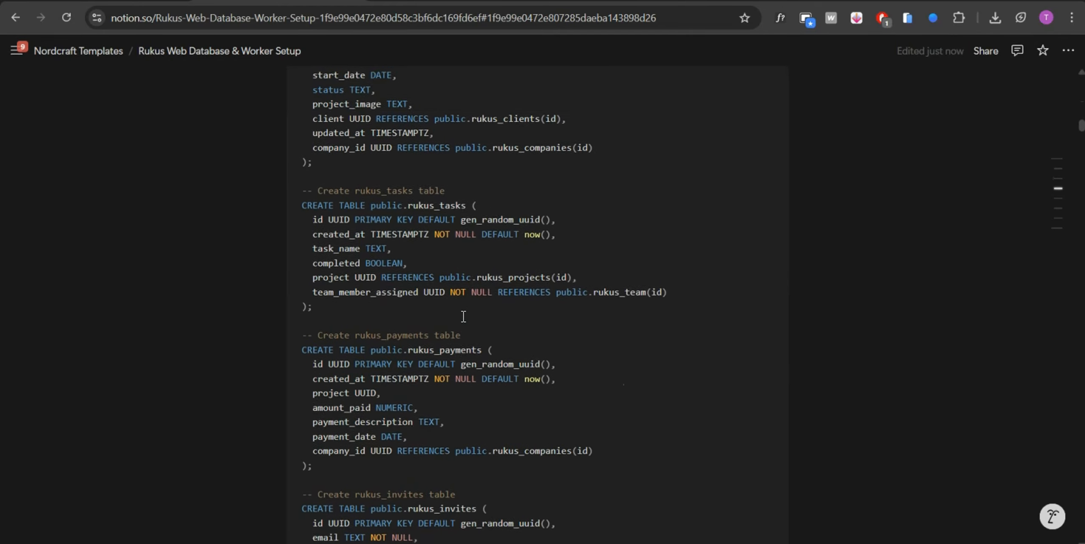
scroll(458, 352, "down", 20)
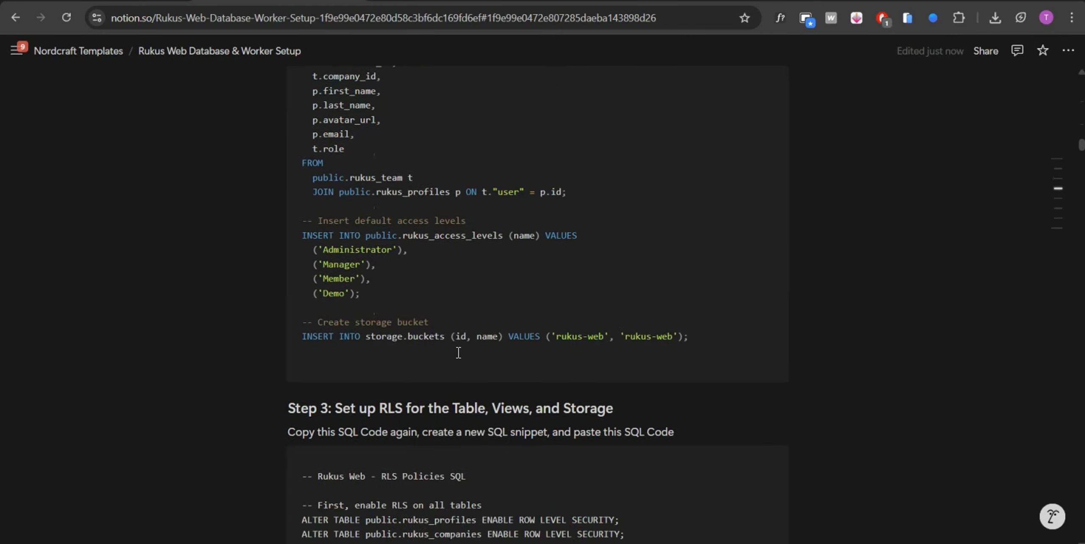
scroll(458, 352, "up", 6)
mouse_move(537, 220)
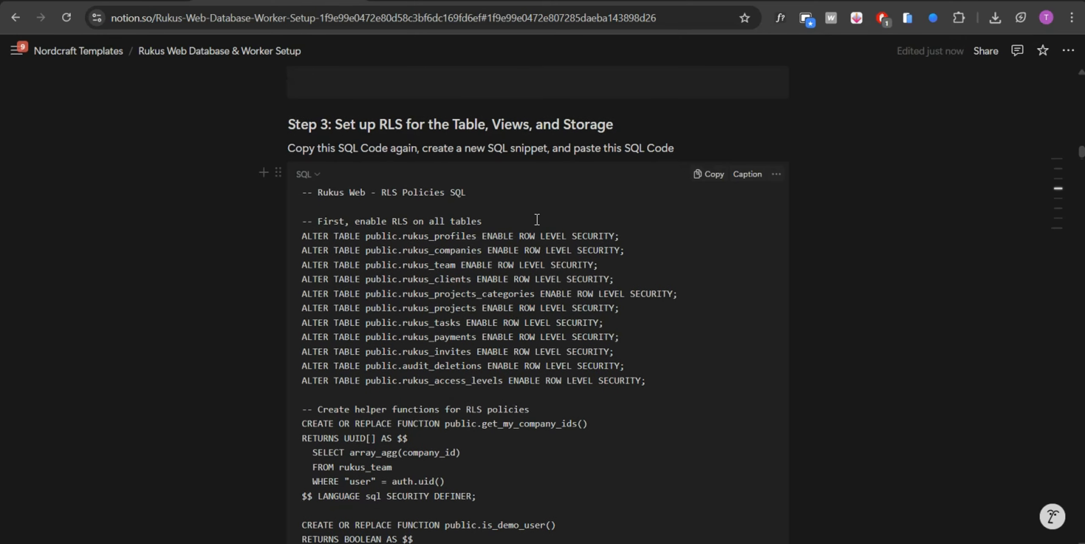
left_click(704, 179)
- Back in Supabase, create a new SQL snippet, paste the RLS policies code into it and run it
left_click(106, 1)
mouse_move(3, 128)
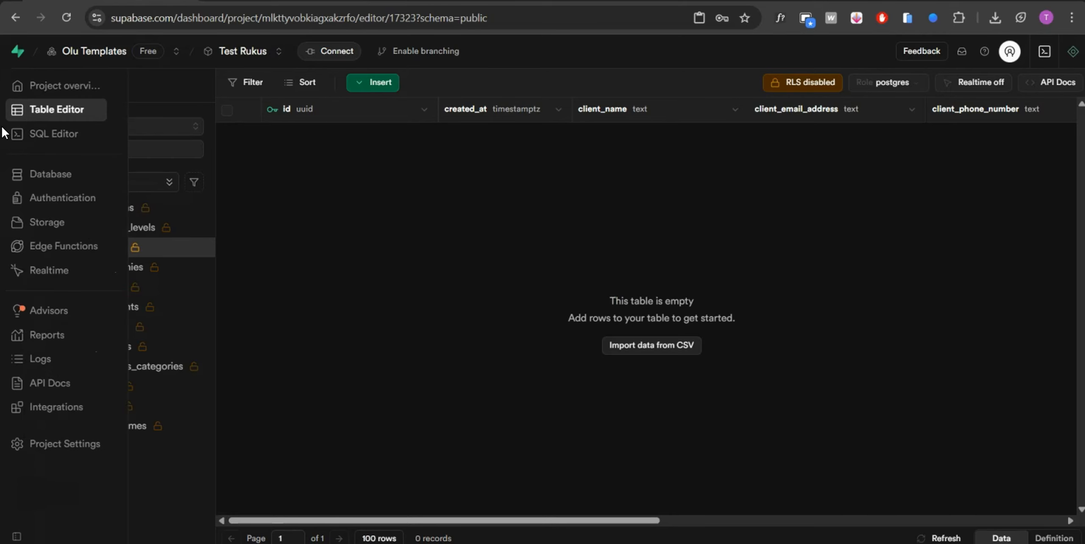
left_click(51, 134)
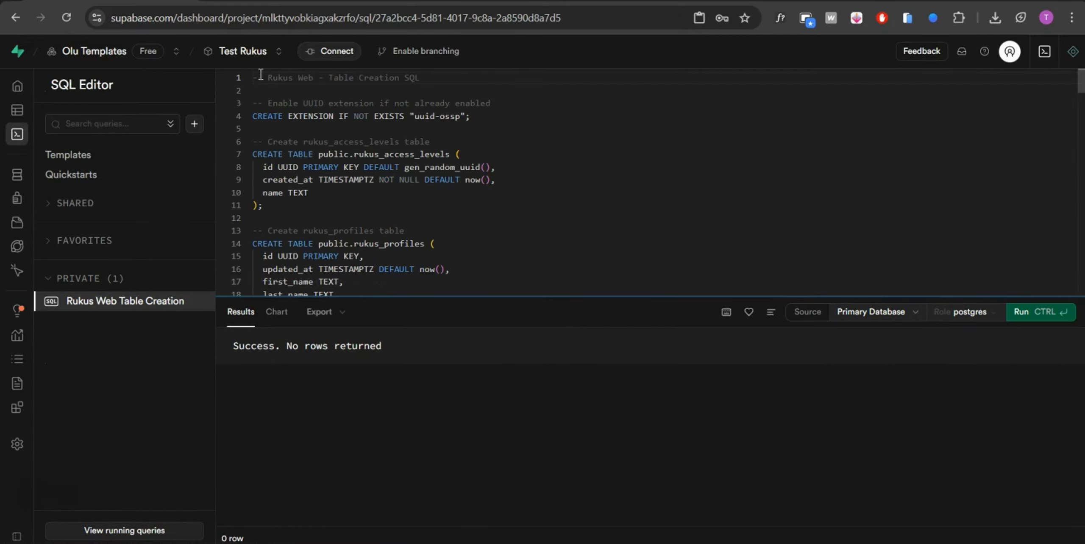
left_click(194, 124)
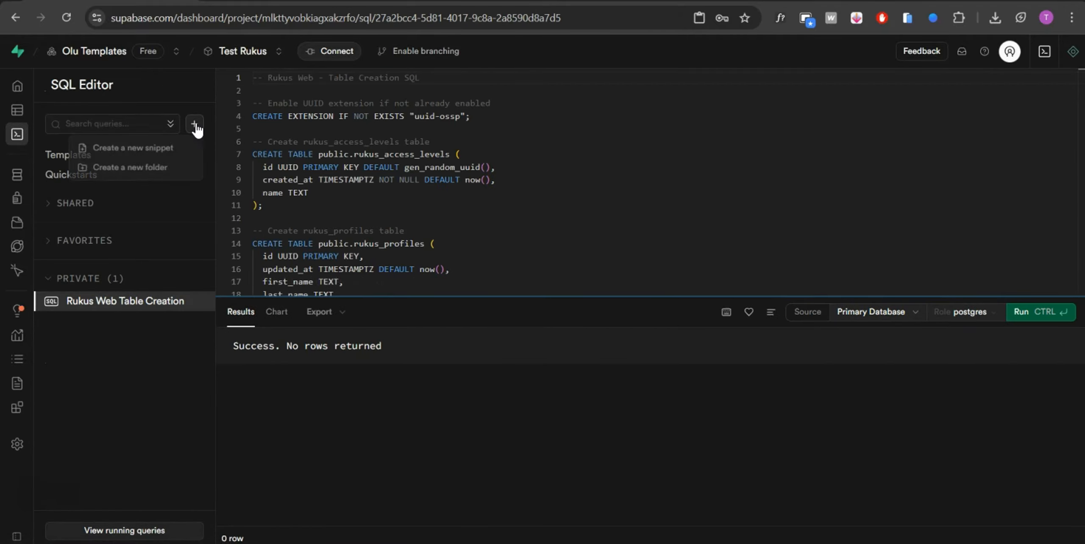
left_click(178, 149)
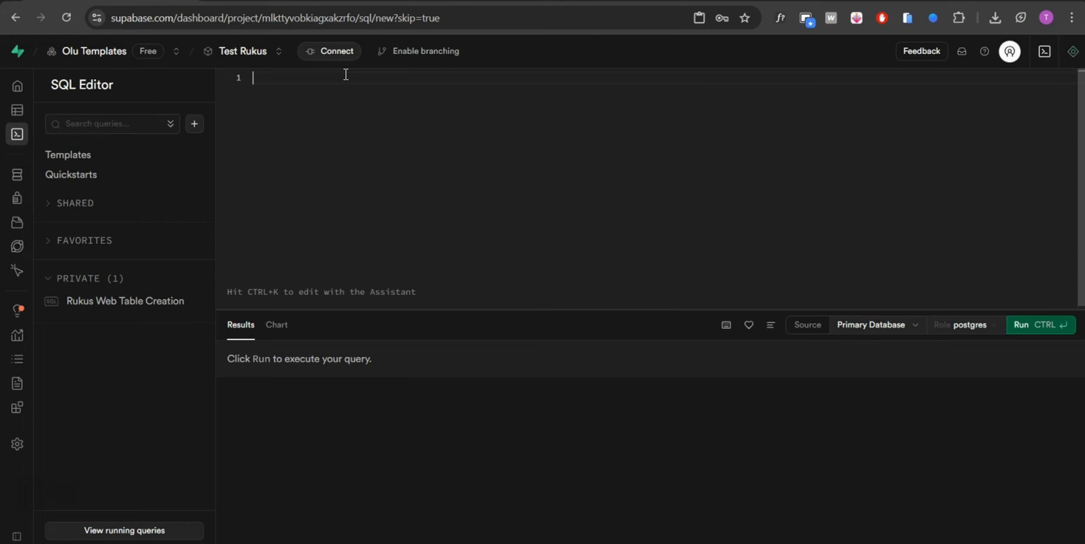
key("ctrl+v")
left_click(1054, 326)
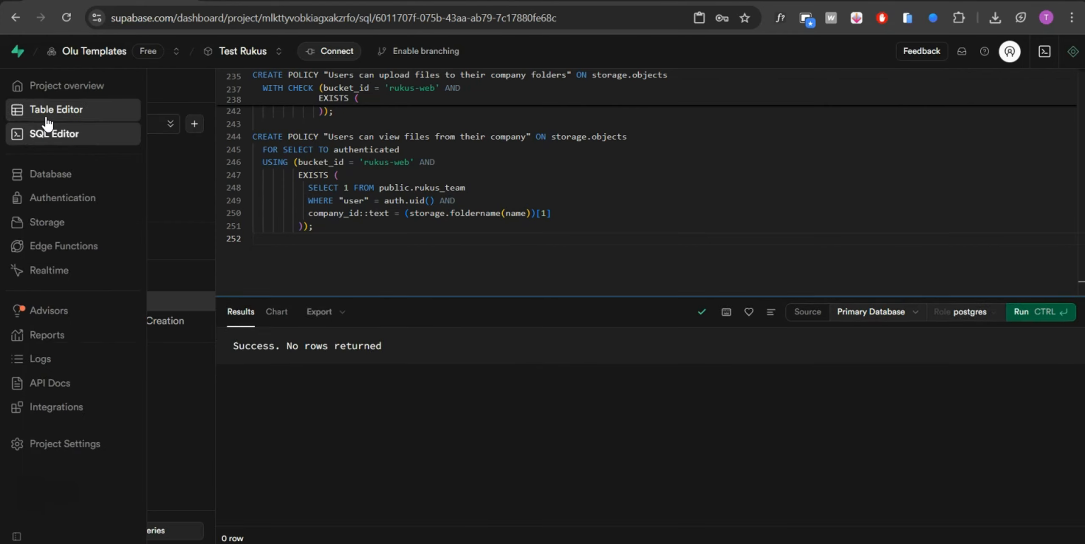
- Review the auth policies of the rukus_clients table
left_click(47, 123)
left_click(140, 248)
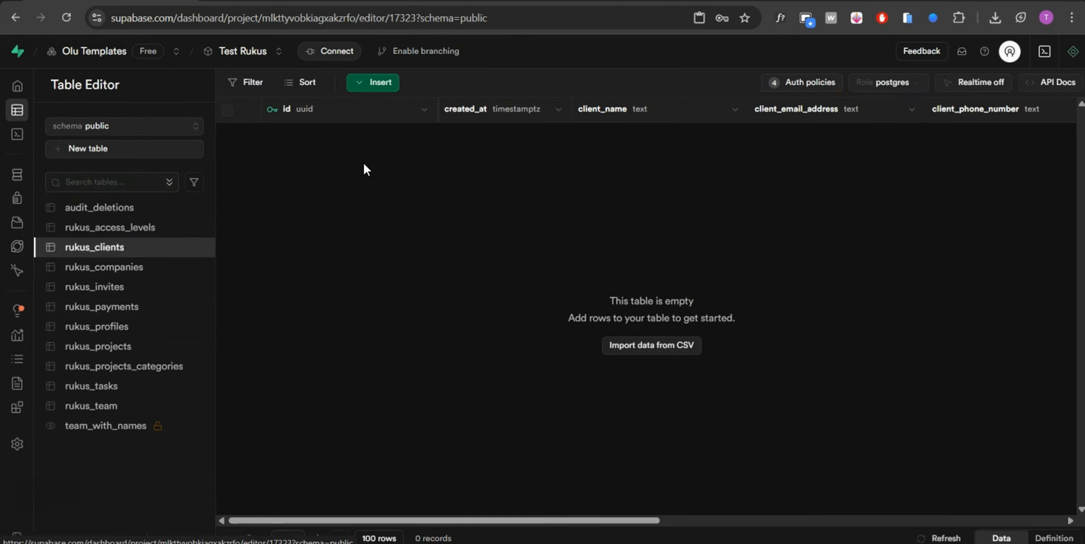
left_click(813, 83)
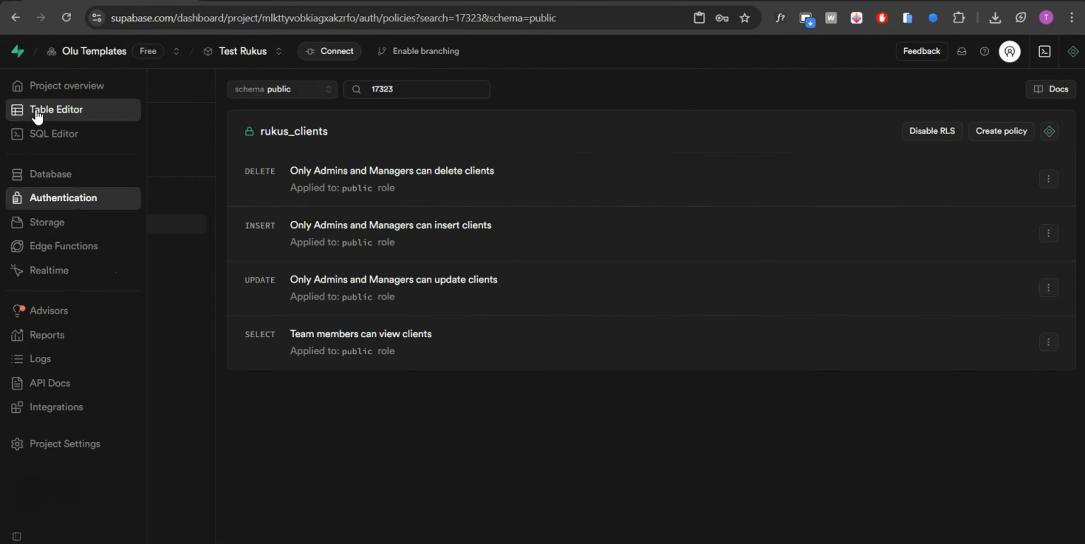
- View the rukus_profiles table and review the auth policies of the rukus_tasks table
left_click(39, 112)
left_click(126, 330)
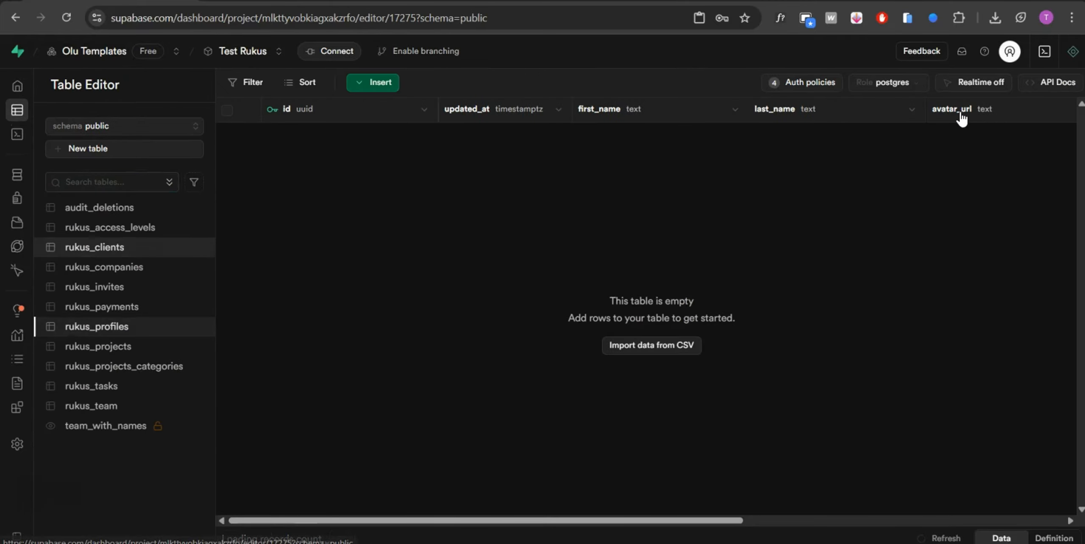
left_click(152, 386)
left_click(781, 85)
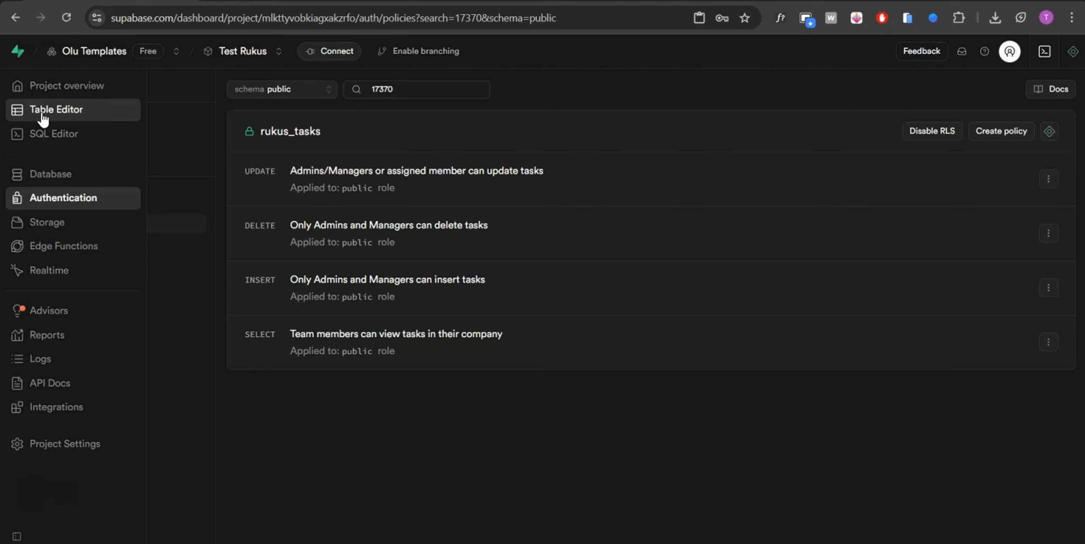
- Autofix the security of the team_with_names view so it runs with security_invoker=on
left_click(41, 112)
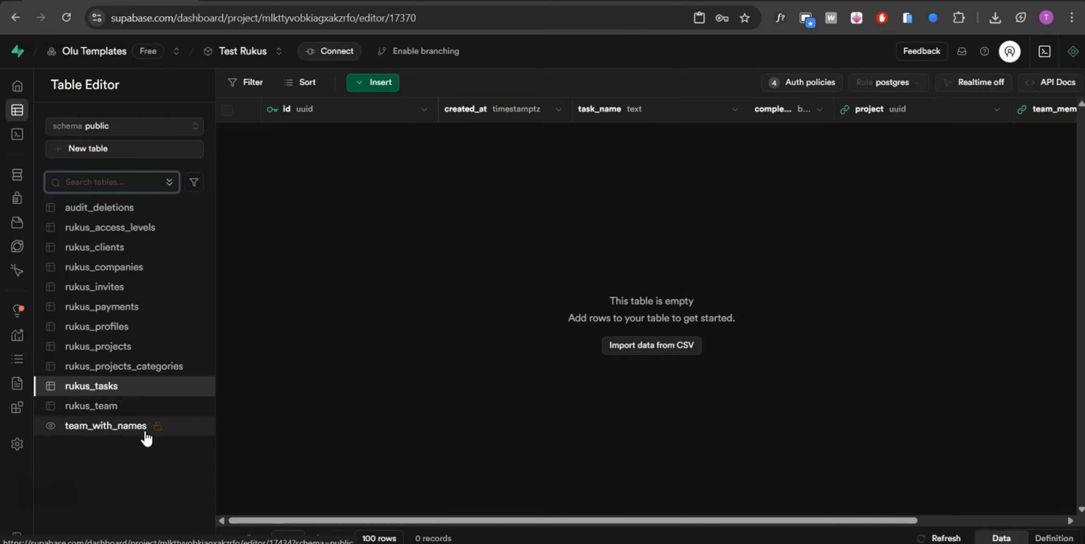
mouse_move(153, 435)
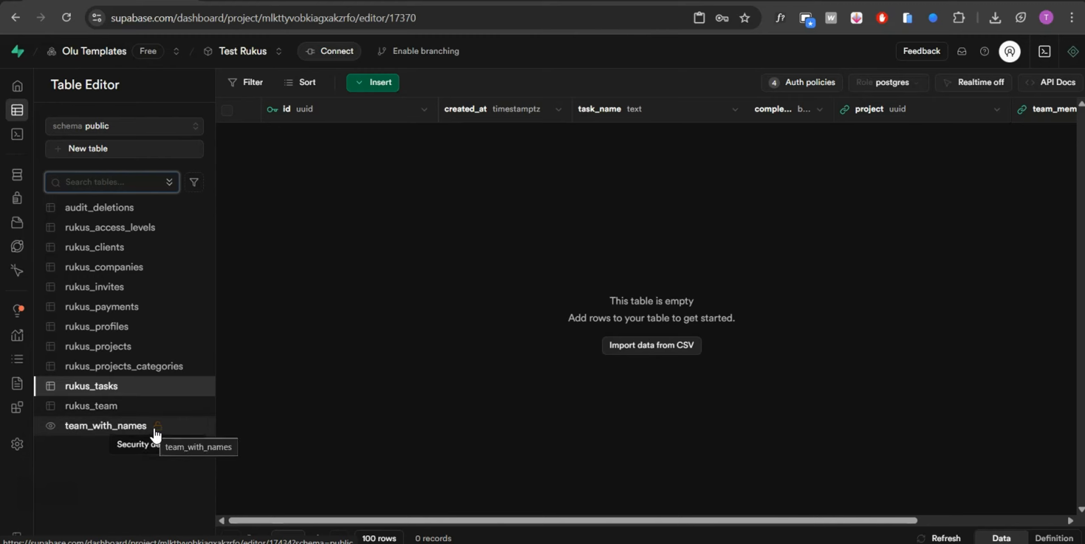
left_click(144, 429)
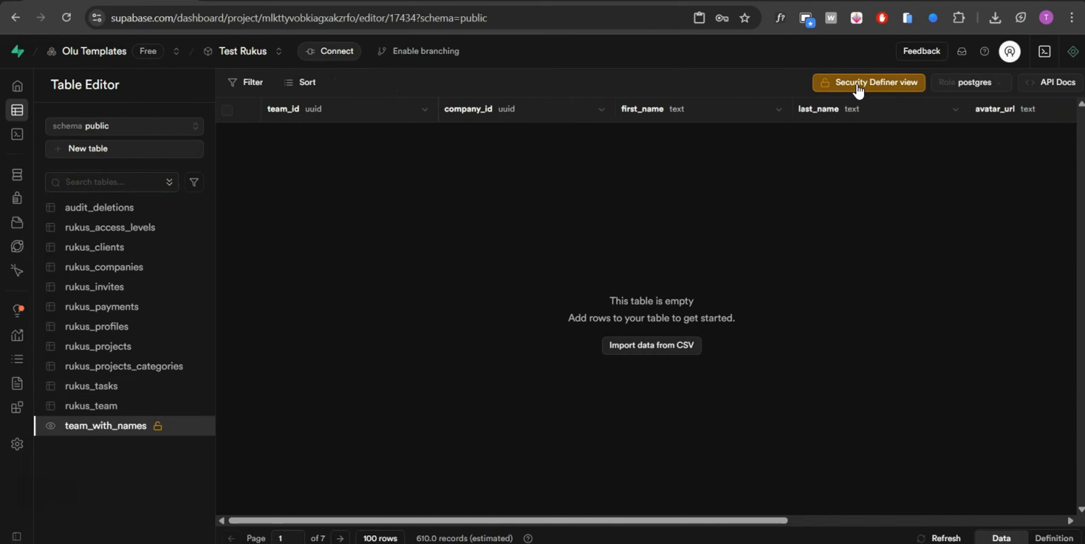
left_click(858, 85)
left_click(683, 239)
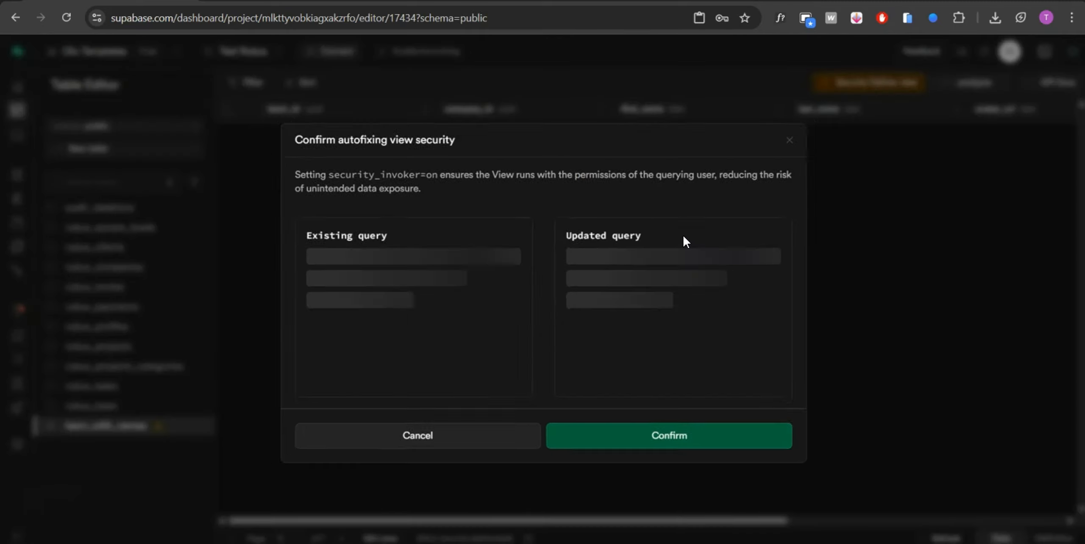
left_click(690, 448)
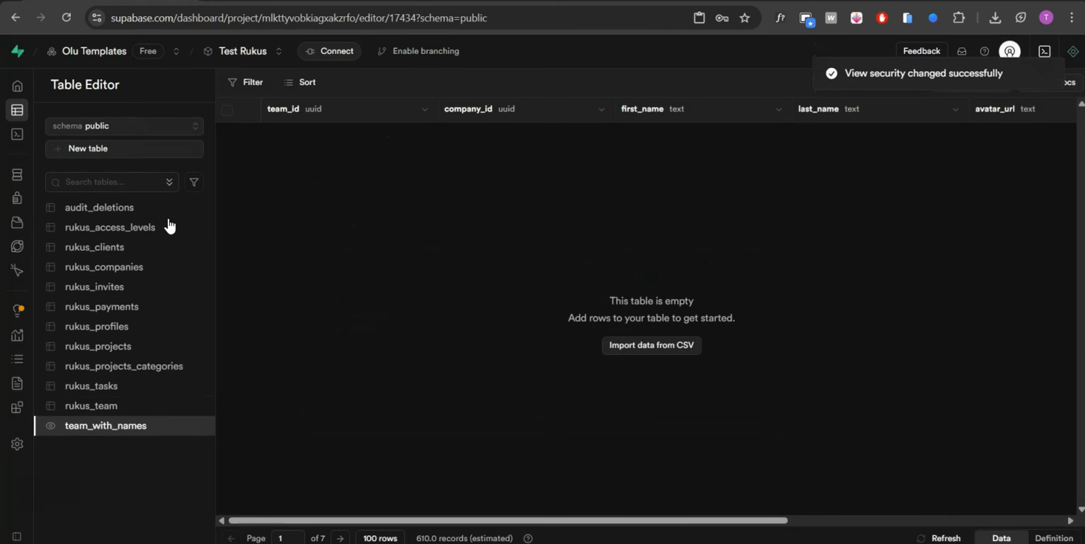
- Create another empty SQL snippet in the SQL Editor
left_click(47, 134)
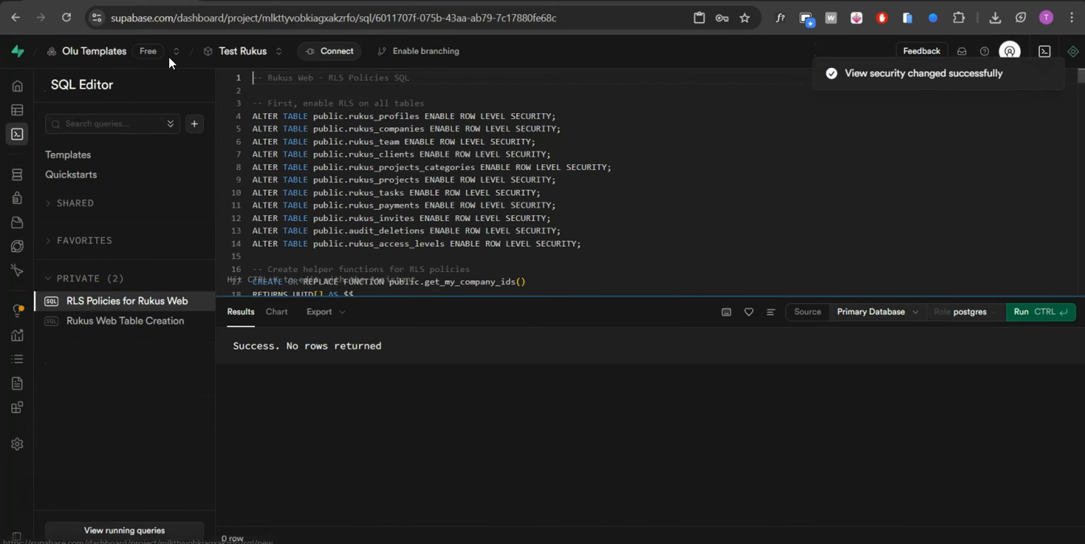
left_click(196, 124)
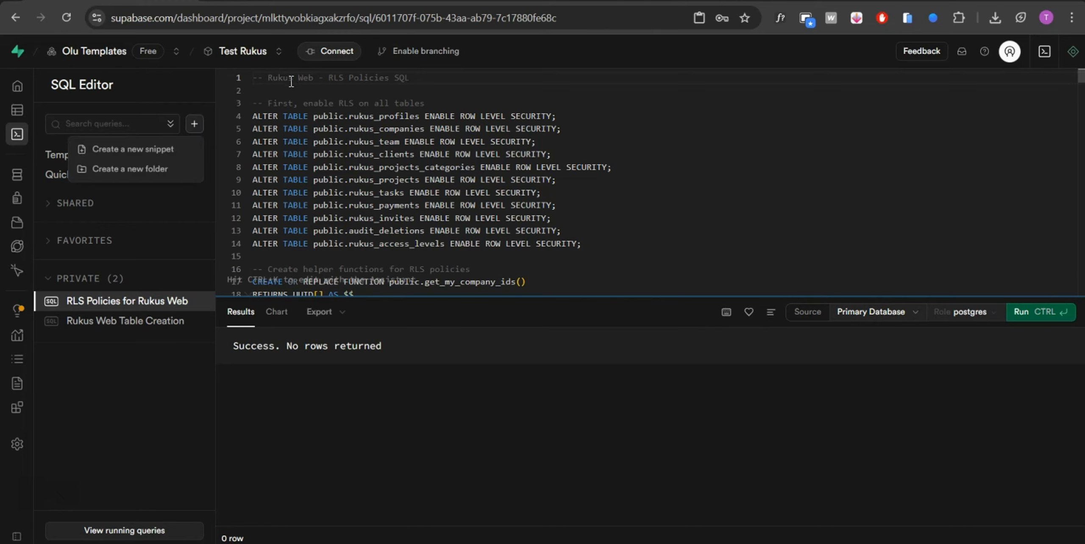
left_click(162, 154)
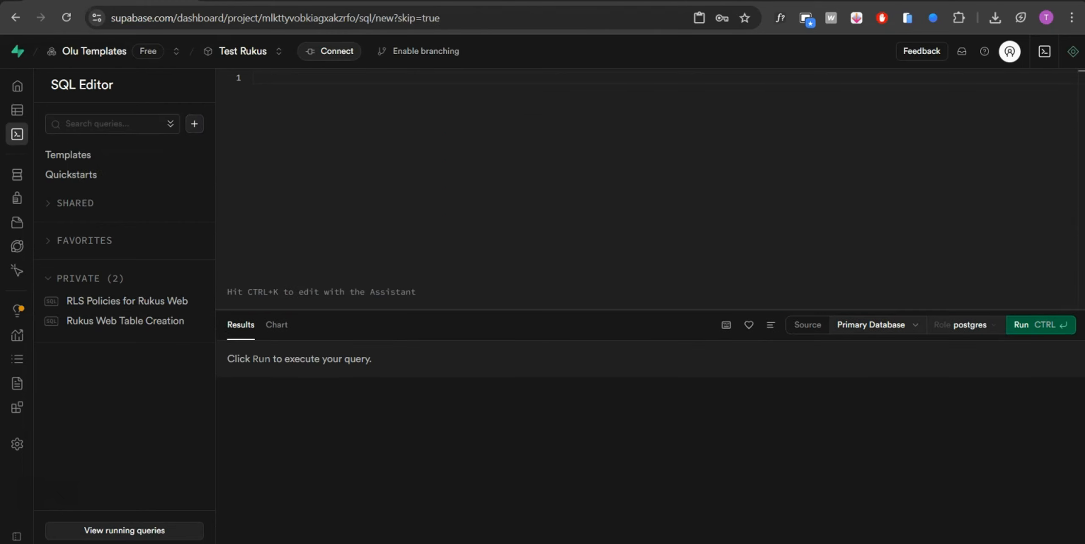
- Switch to the Notion guide and copy the Step 4 SQL code for the database functions and triggers
key("ctrl+Tab")
key("ctrl+Tab")
scroll(642, 378, "up", 1)
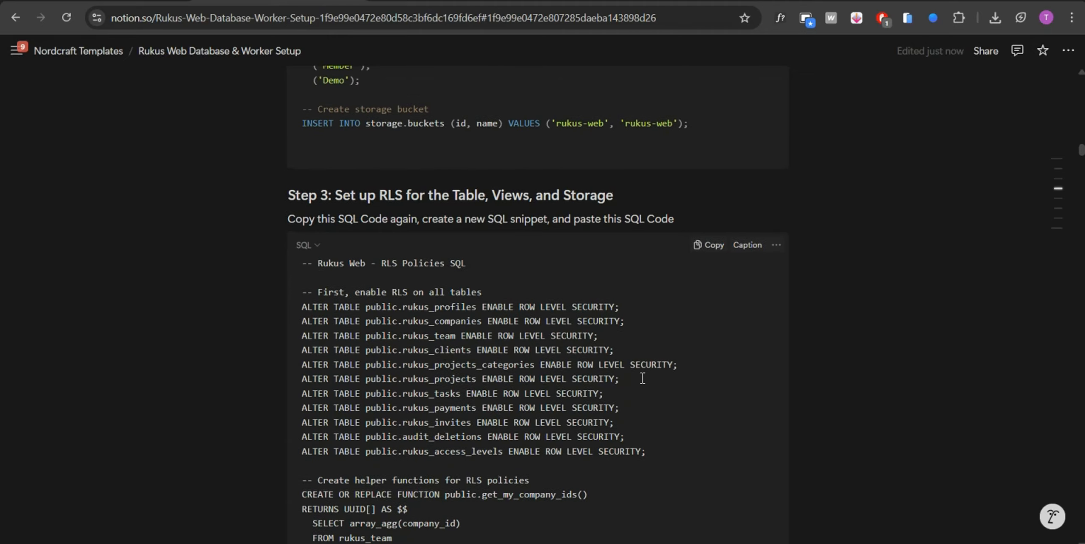
scroll(642, 378, "down", 20)
scroll(642, 379, "down", 20)
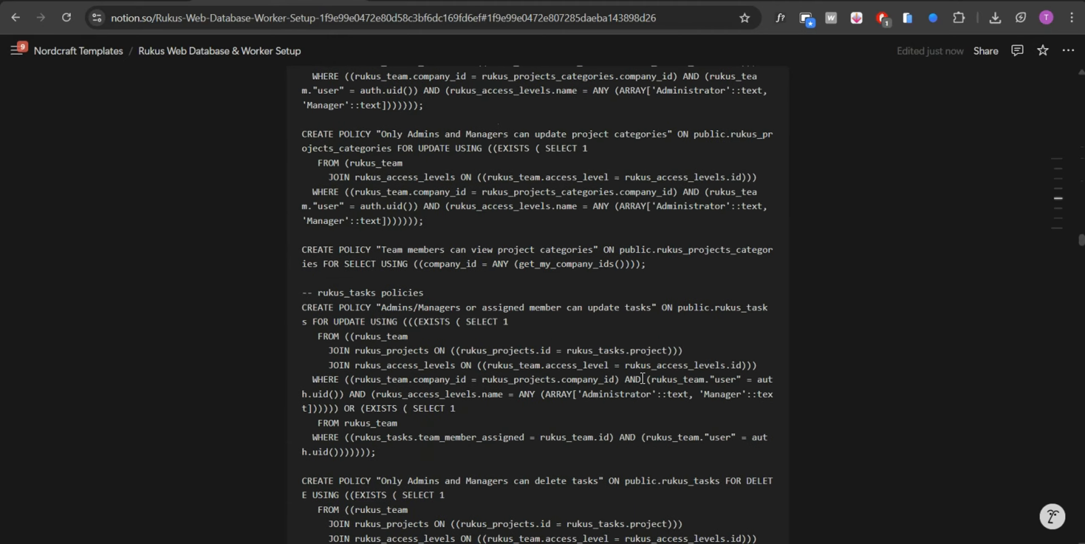
scroll(642, 378, "up", 8)
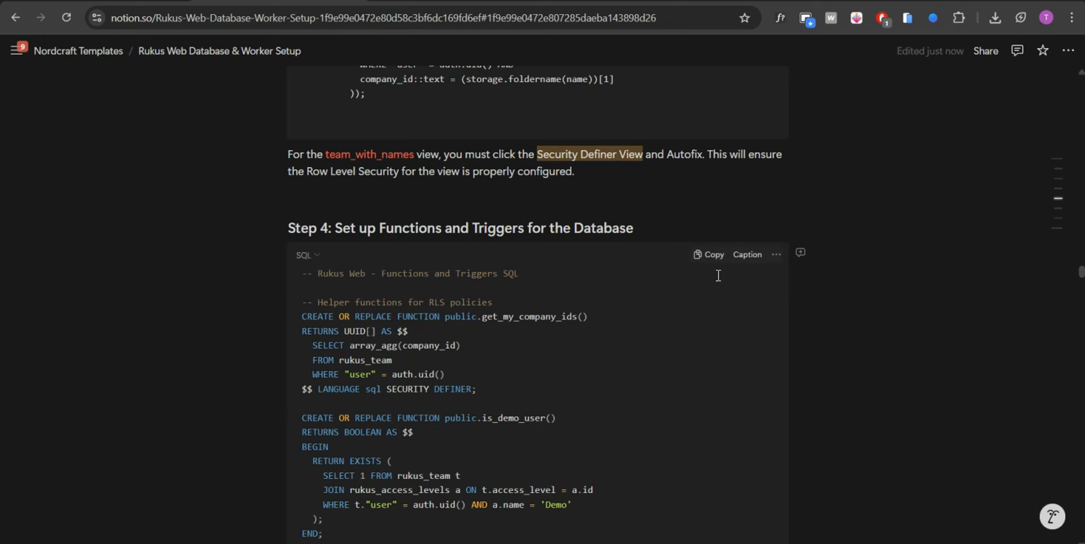
left_click(704, 256)
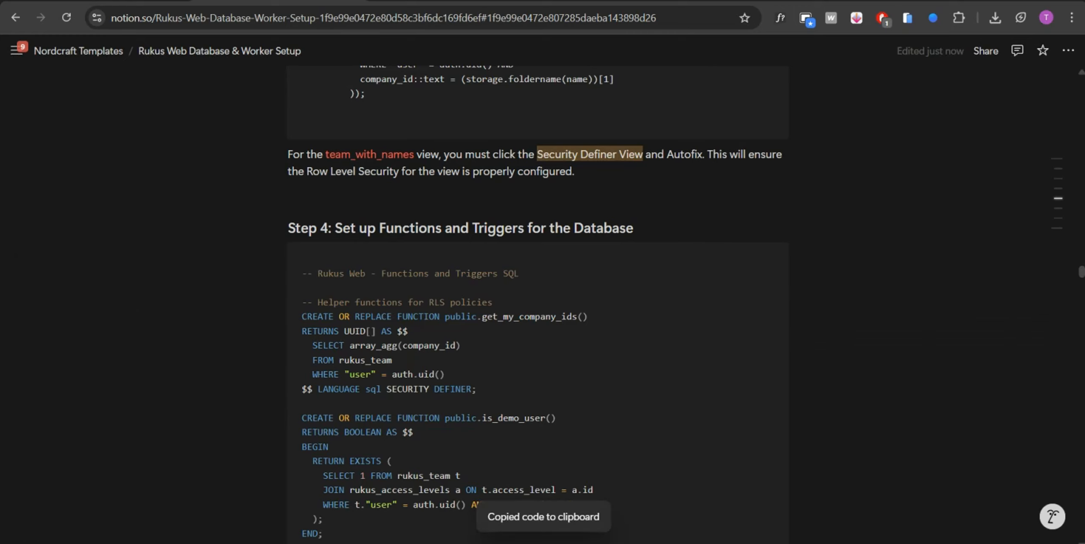
- Paste the functions and triggers SQL into the empty Supabase snippet and run it, accepting the destructive operation
left_click(157, 1)
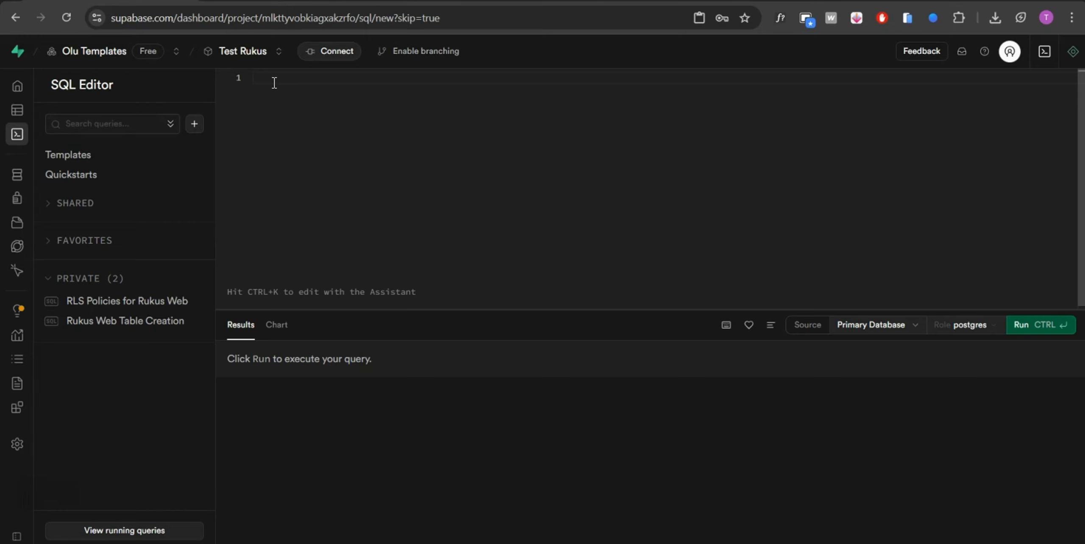
key("ctrl+v")
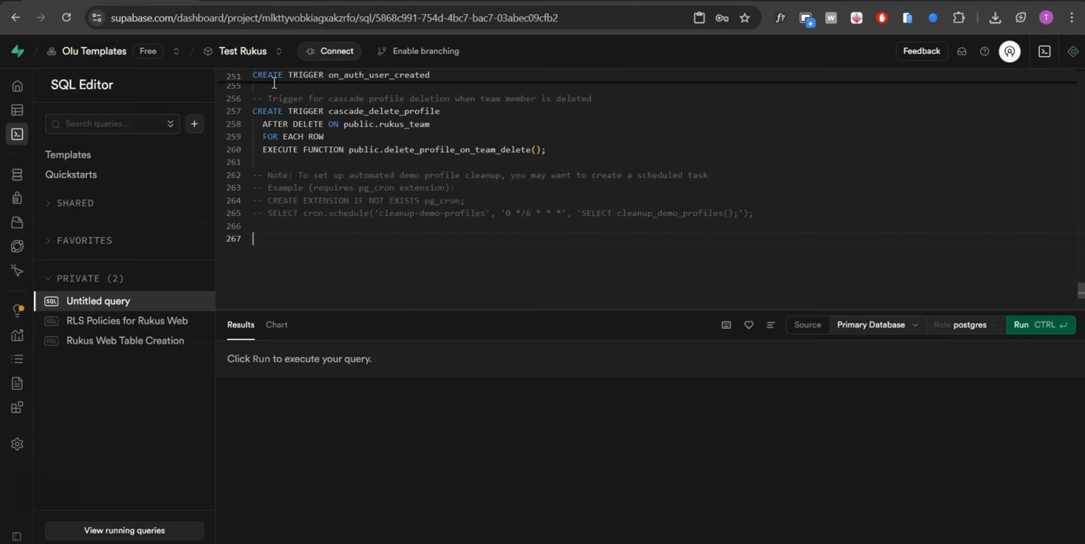
left_click(1022, 324)
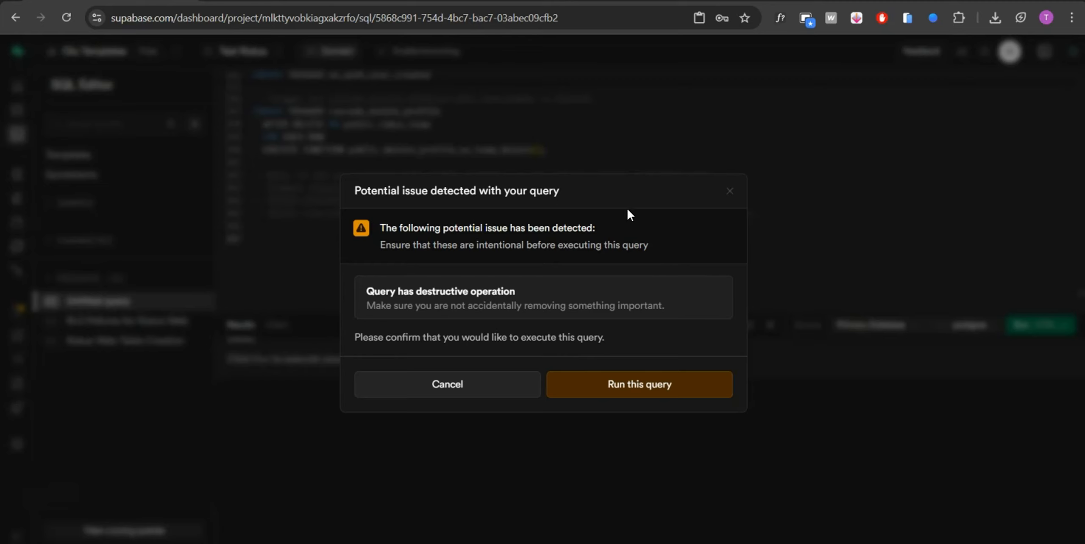
left_click(689, 381)
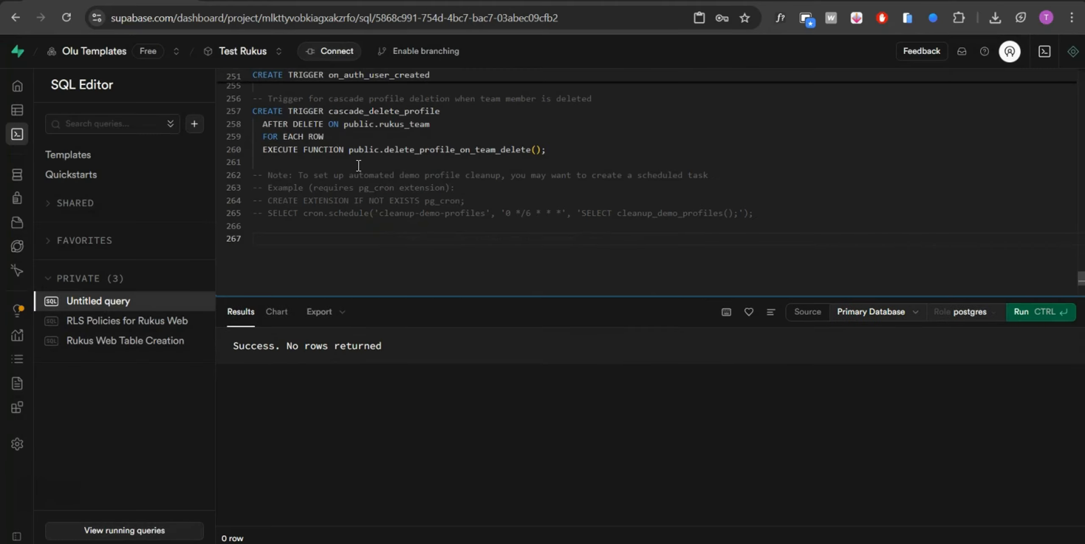
- View the list of database functions in the public schema
mouse_move(26, 87)
left_click(57, 187)
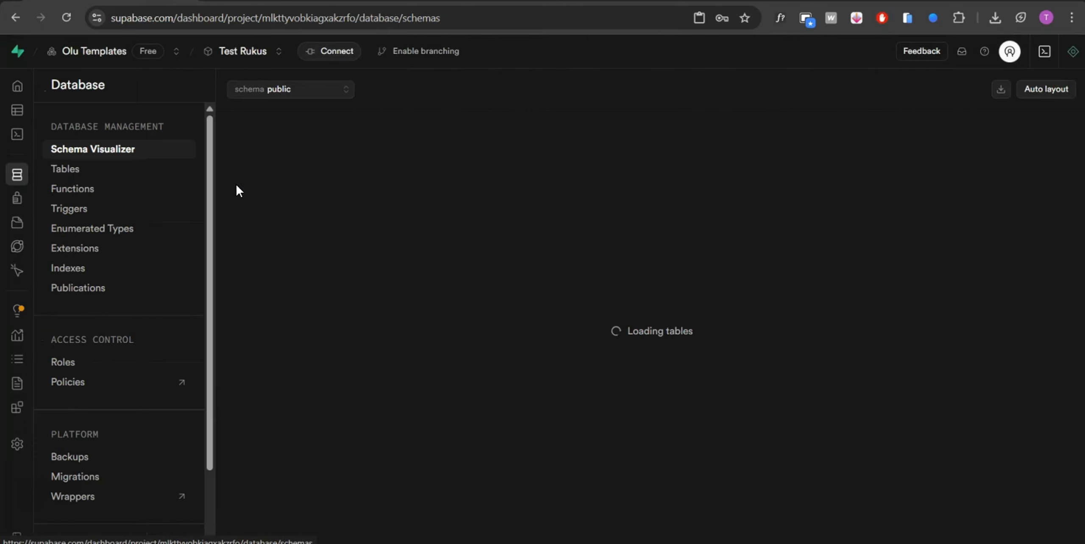
left_click(131, 188)
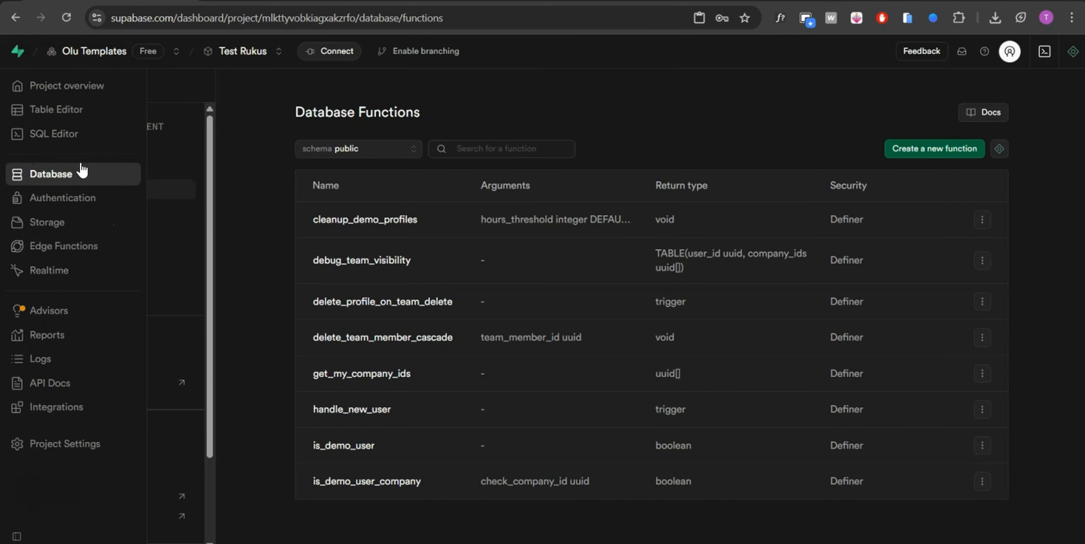
- Open the Edge Functions page and read Step 5 of the Notion guide on deploying the cleanup-demo-profiles edge function
left_click(104, 255)
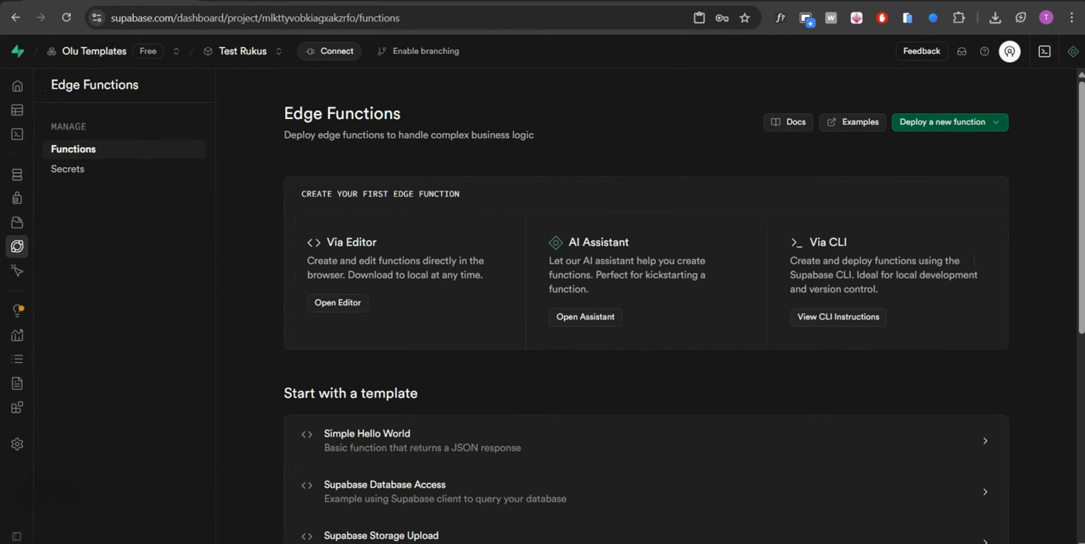
left_click(279, 1)
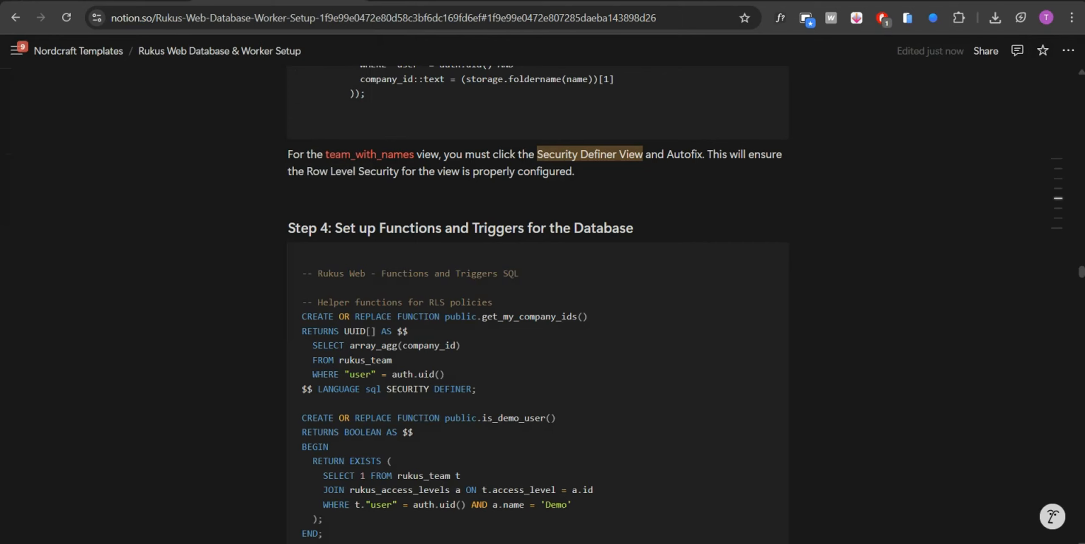
scroll(435, 208, "down", 15)
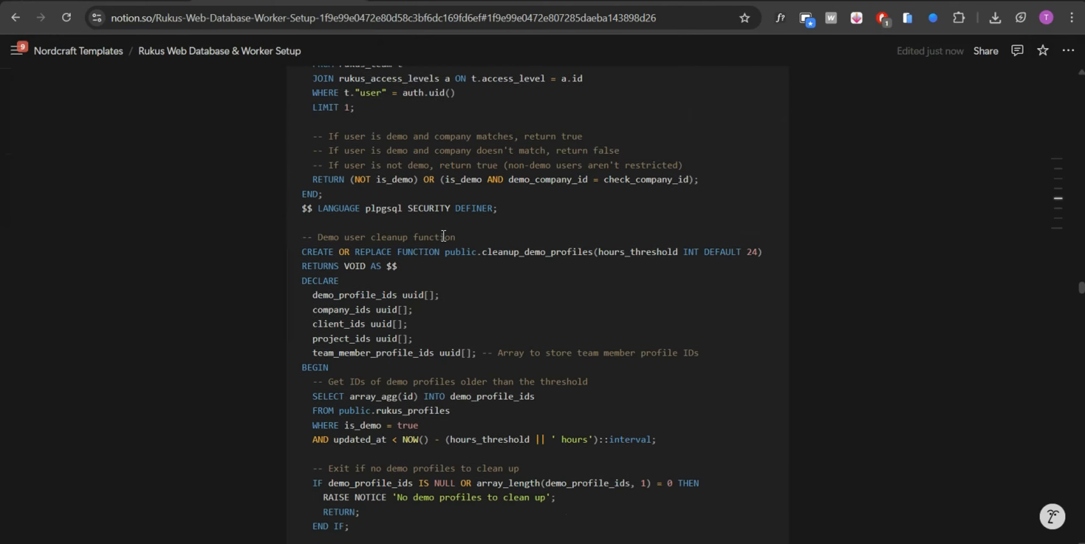
scroll(443, 236, "down", 10)
scroll(443, 236, "down", 20)
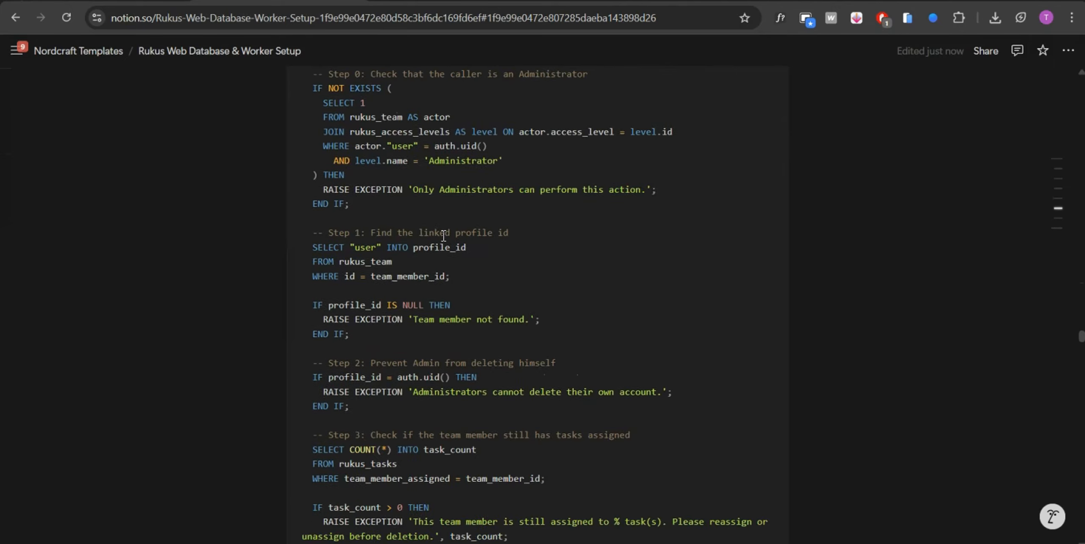
scroll(443, 236, "up", 8)
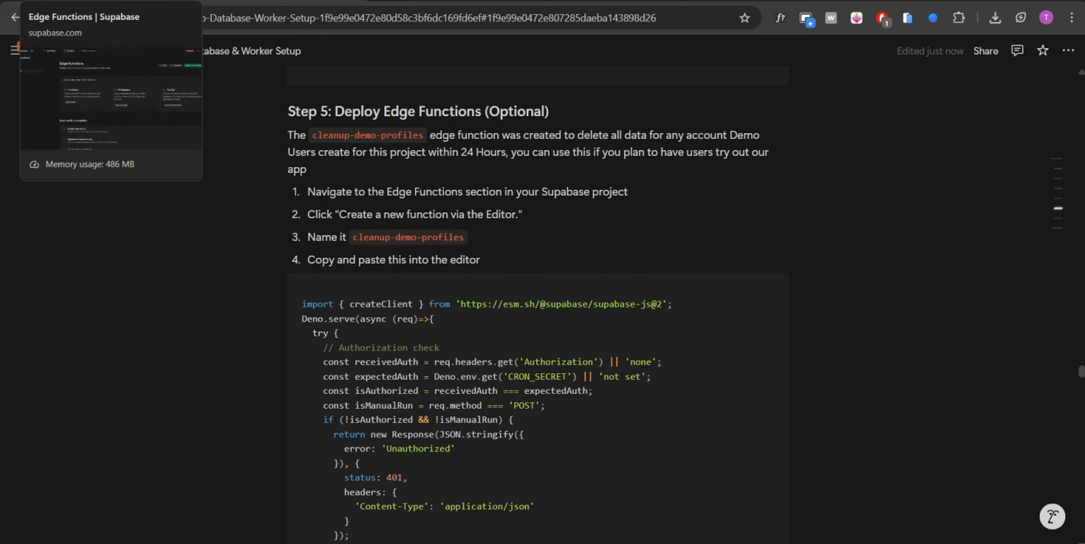
left_click(68, 1)
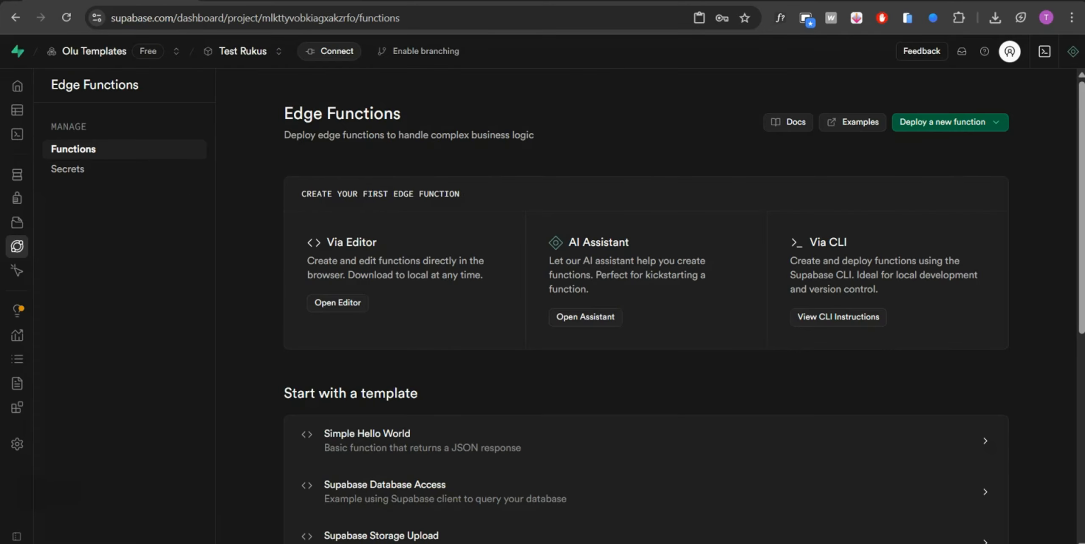
left_click(255, 0)
scroll(500, 334, "down", 3)
scroll(483, 333, "up", 3)
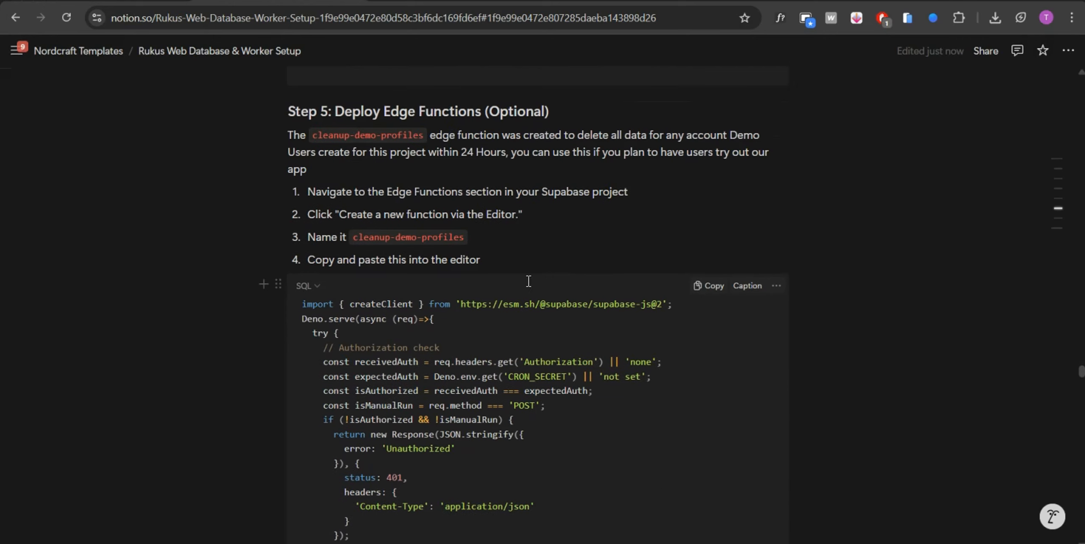
- Return to the Supabase database functions and examine the definition of cleanup_demo_profiles, leaving it unedited
left_click(110, 1)
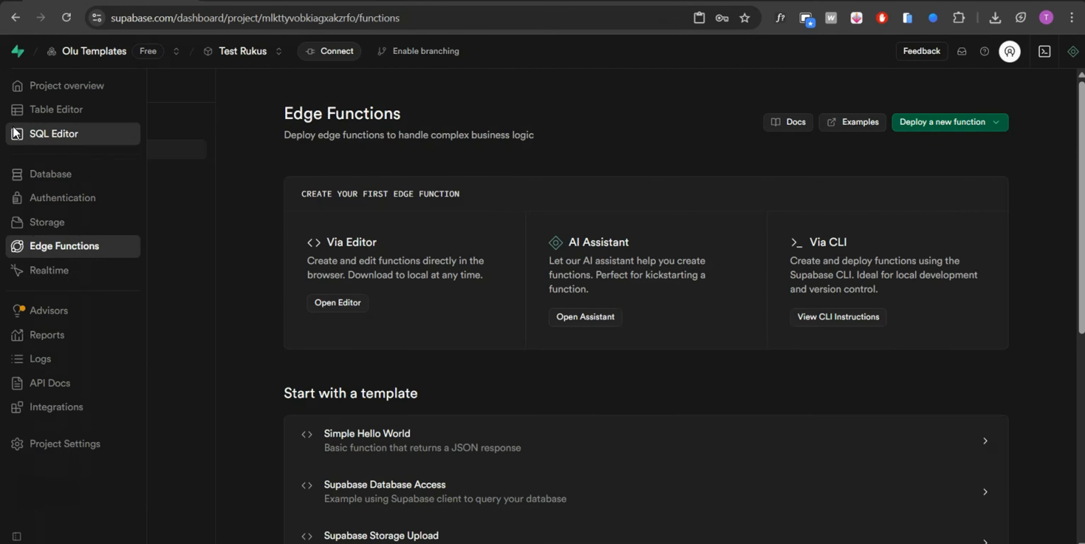
left_click(78, 198)
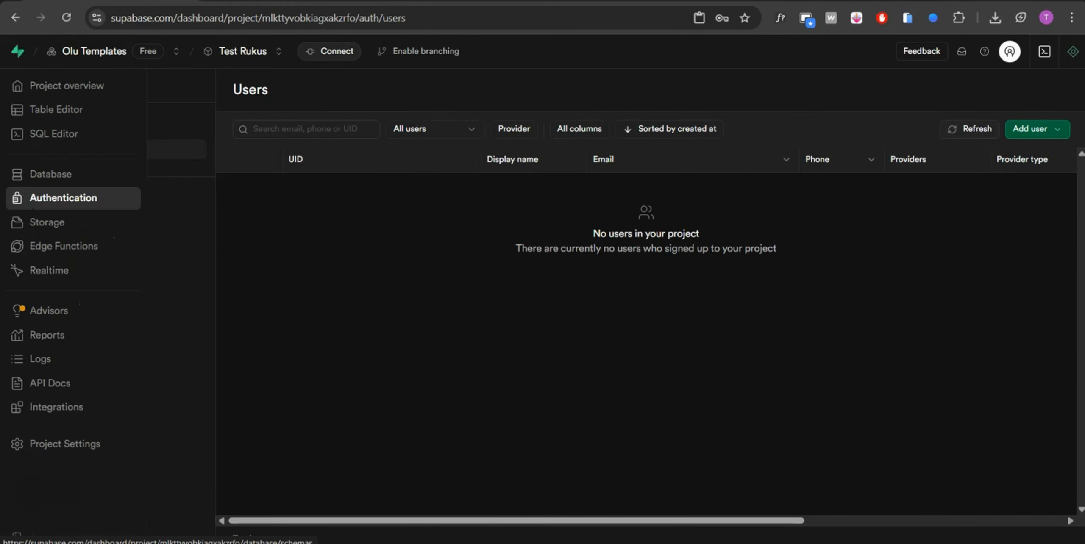
left_click(46, 183)
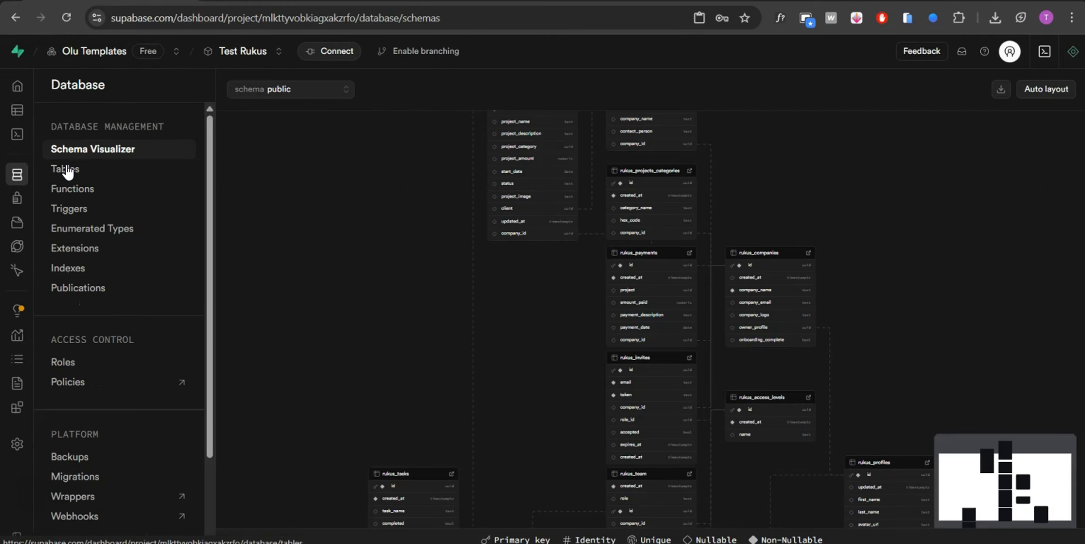
left_click(82, 195)
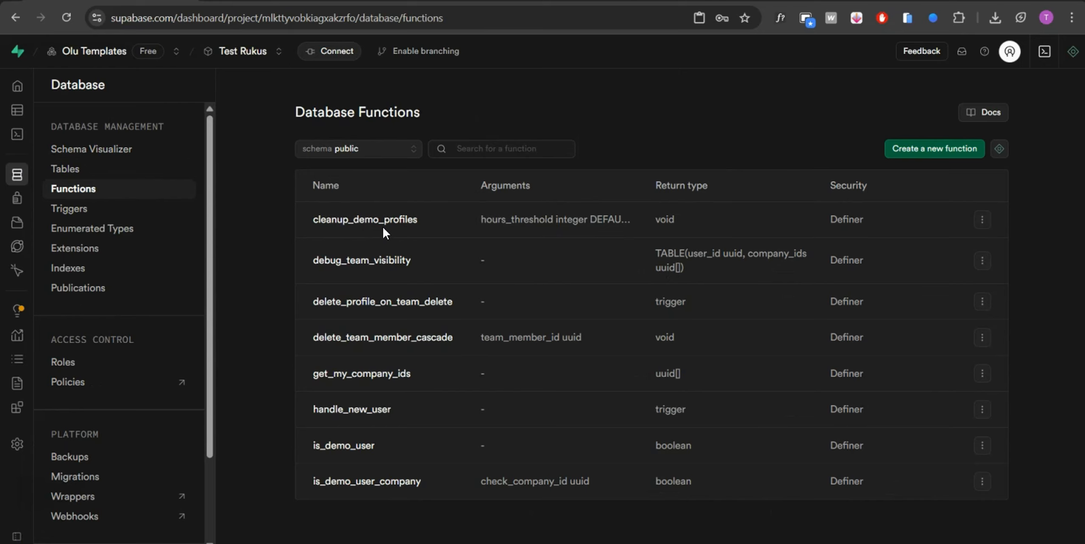
left_click(364, 231)
scroll(903, 460, "down", 3)
scroll(903, 460, "up", 2)
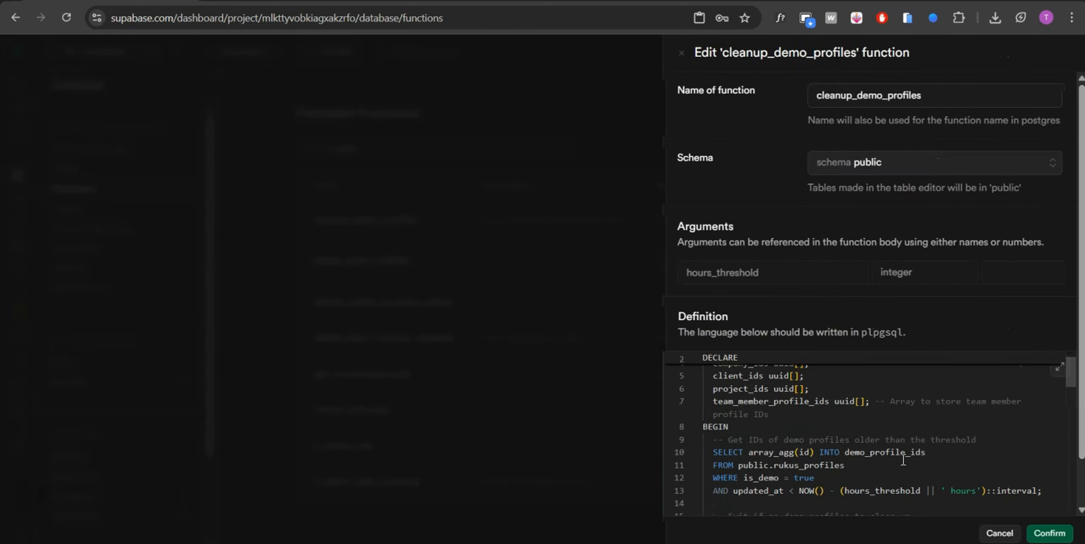
scroll(903, 460, "down", 5)
left_click(524, 386)
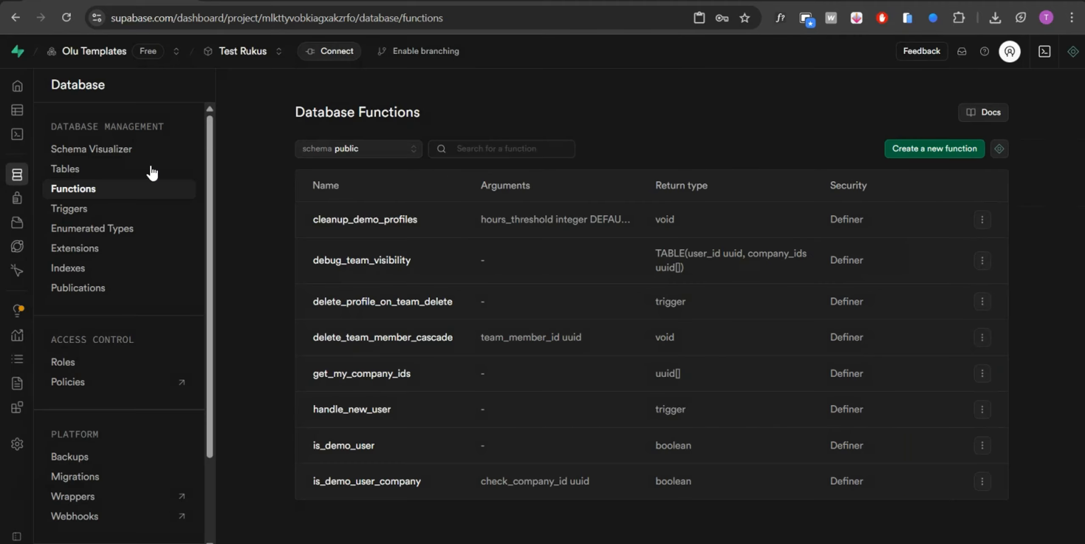
- Start a new edge function in the browser-based editor from the Edge Functions page
mouse_move(8, 113)
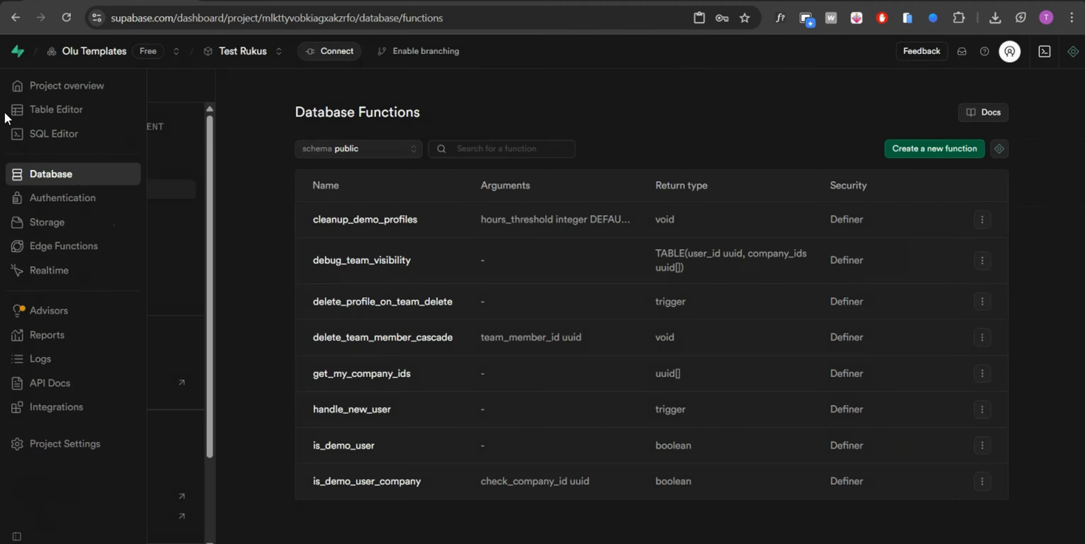
left_click(93, 258)
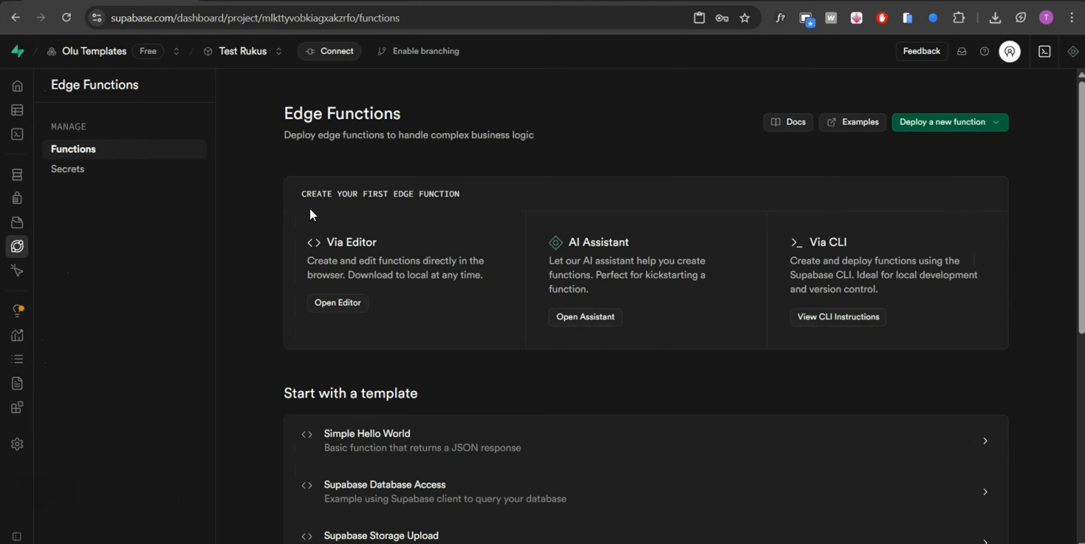
left_click(942, 127)
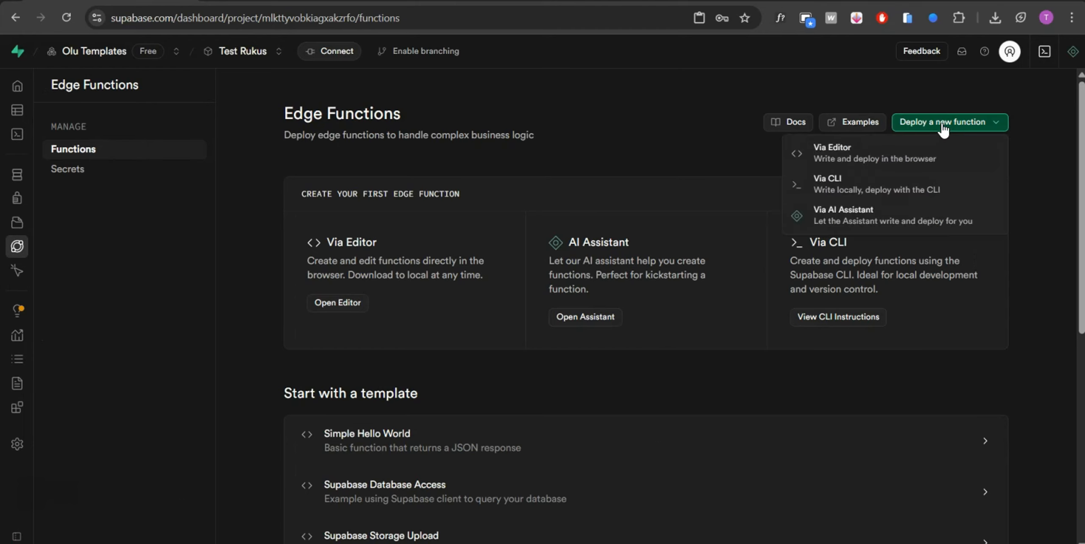
left_click(912, 145)
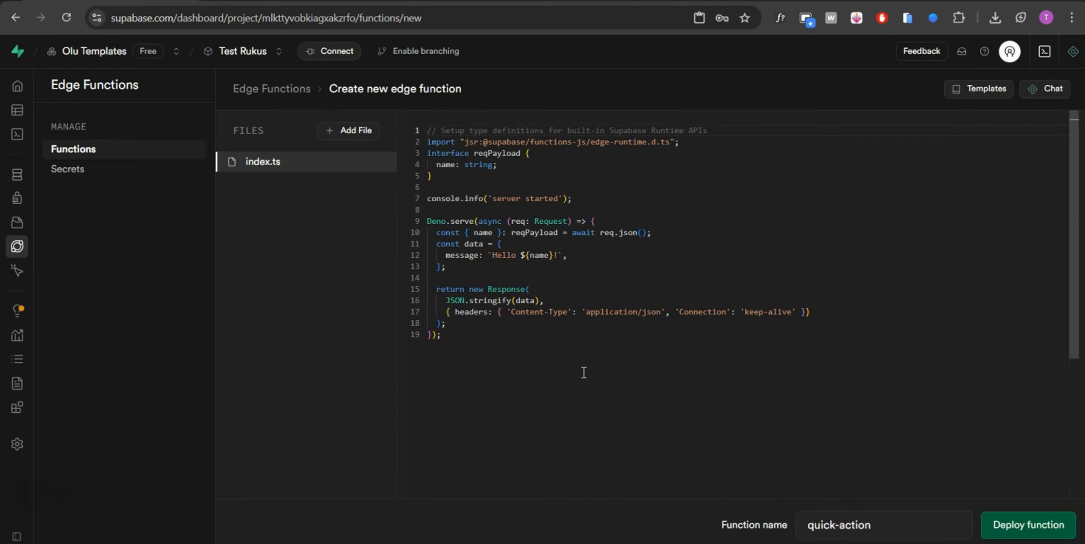
left_click(529, 322)
- Replace all the default code in index.ts with the edge function code copied from Step 5 of the Notion guide
key("ctrl+Tab")
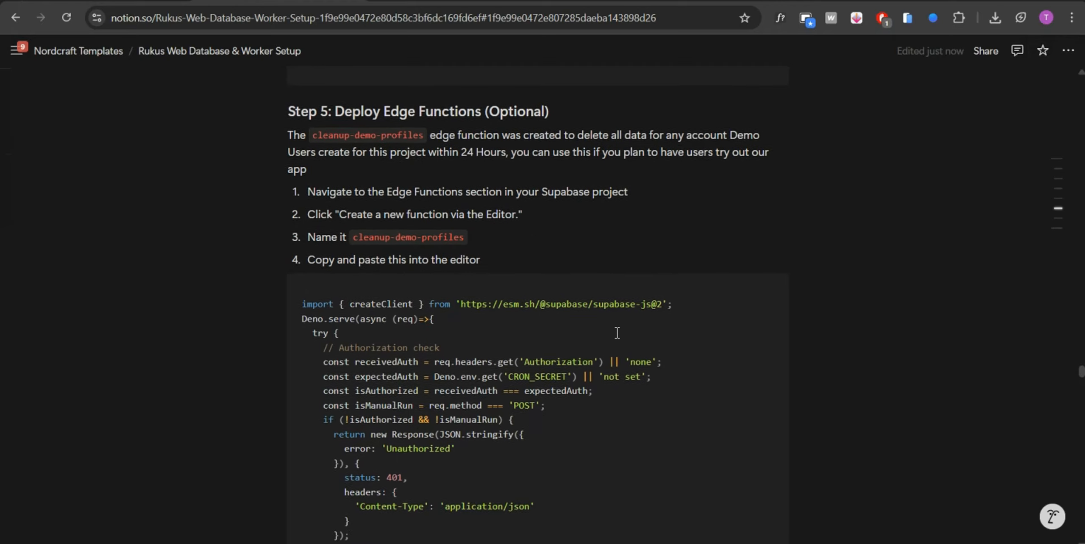
mouse_move(712, 349)
left_click(707, 286)
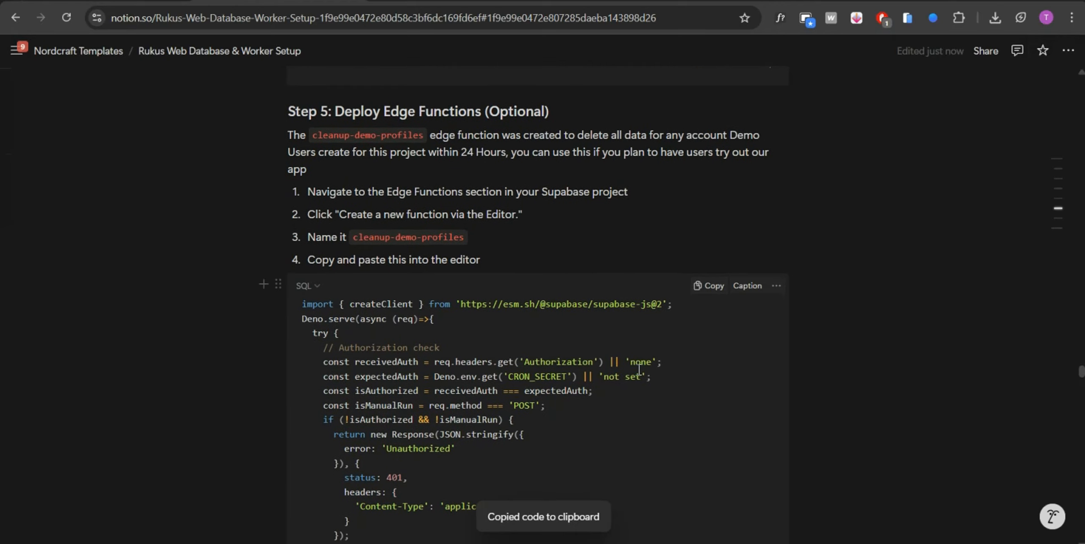
key("ctrl+shift+Tab")
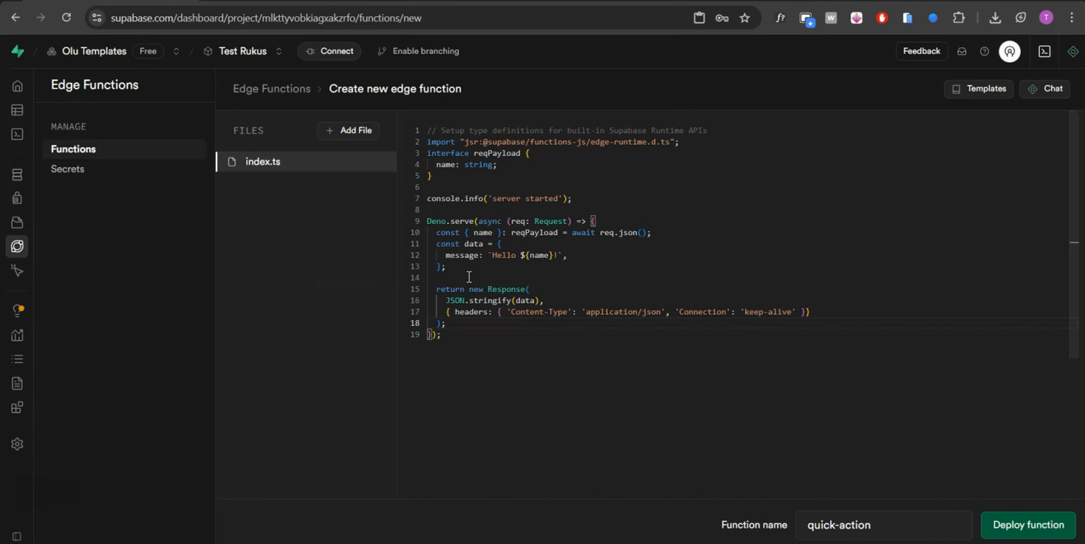
double_click(518, 312)
key("ctrl+a")
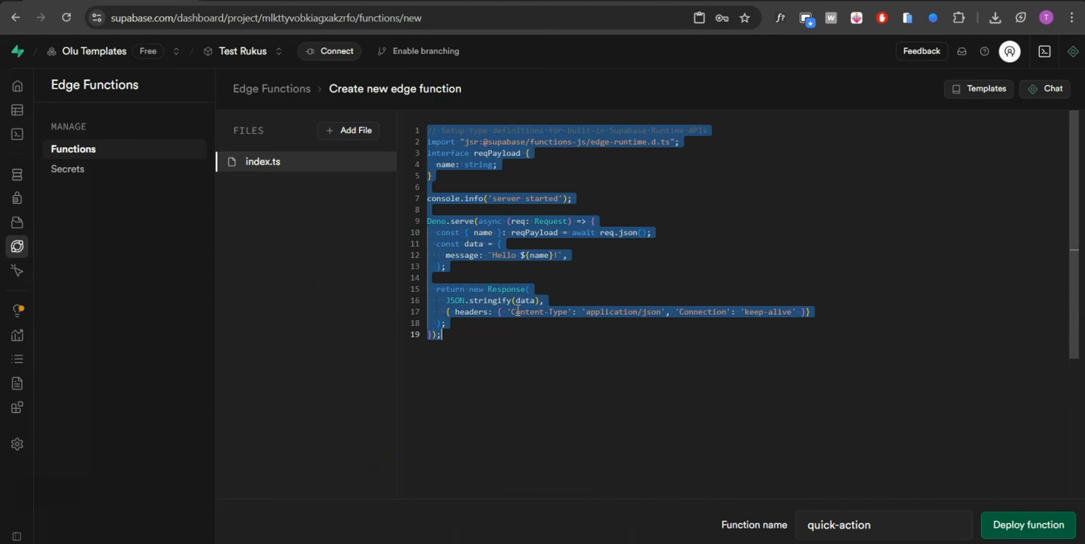
key("ctrl+v")
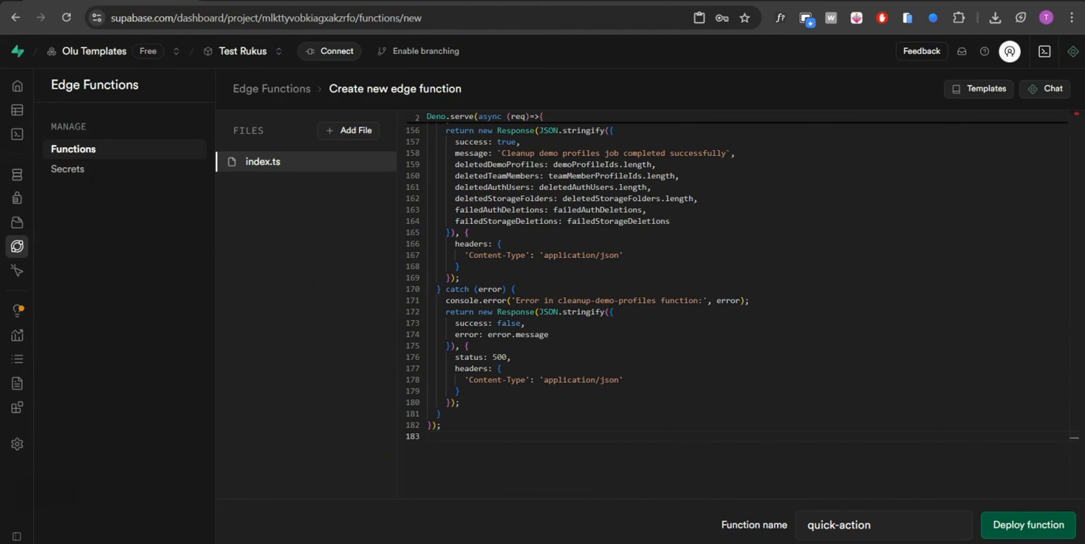
- Name the new edge function cleanup-demo-profiles, copying the name from Step 5 of the Notion guide, and deploy it
key("ctrl+Tab")
left_click_drag(467, 237, 354, 237)
right_click(359, 236)
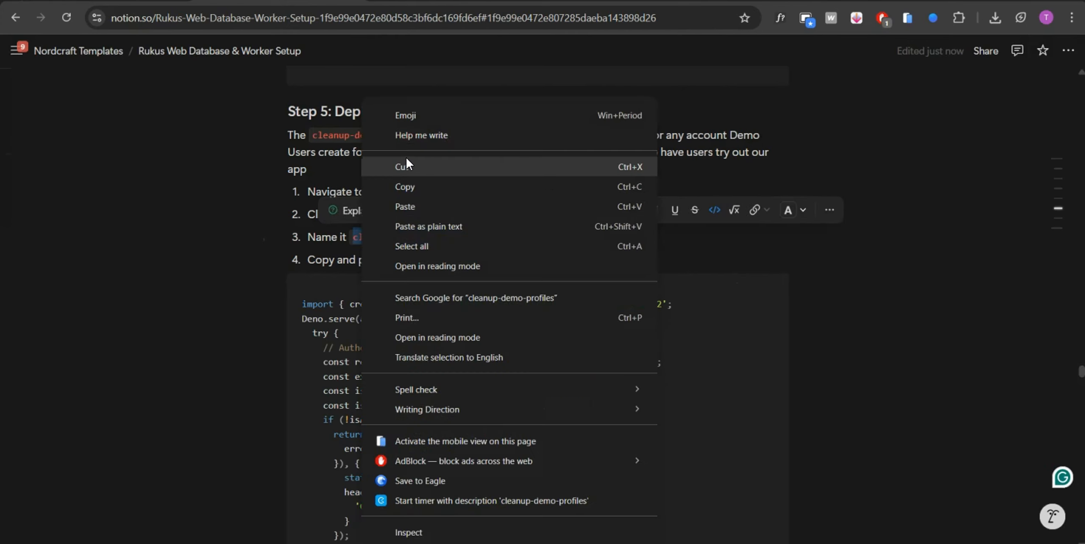
left_click(405, 187)
key("ctrl+Tab")
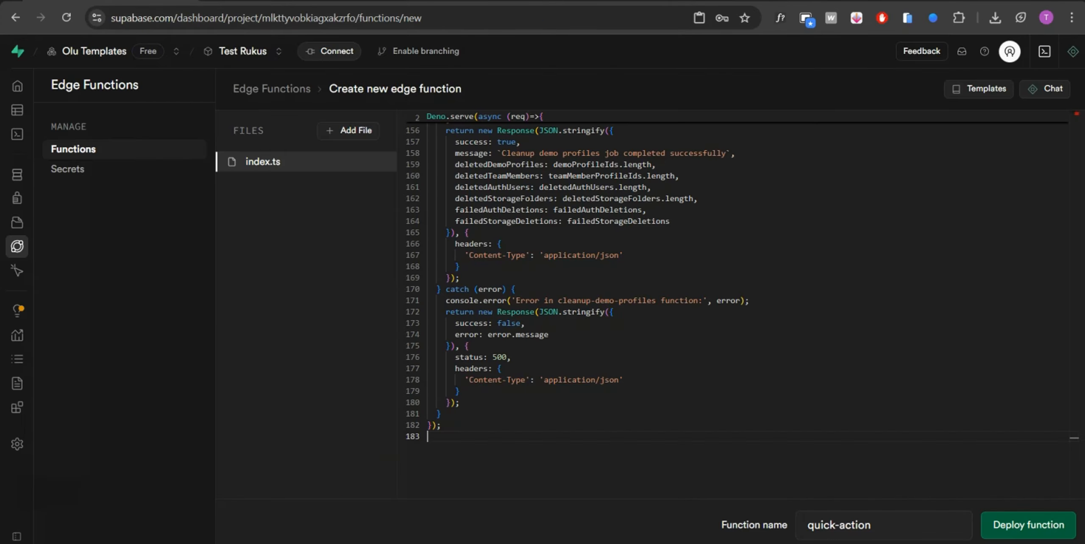
left_click(934, 514)
key("ctrl+a")
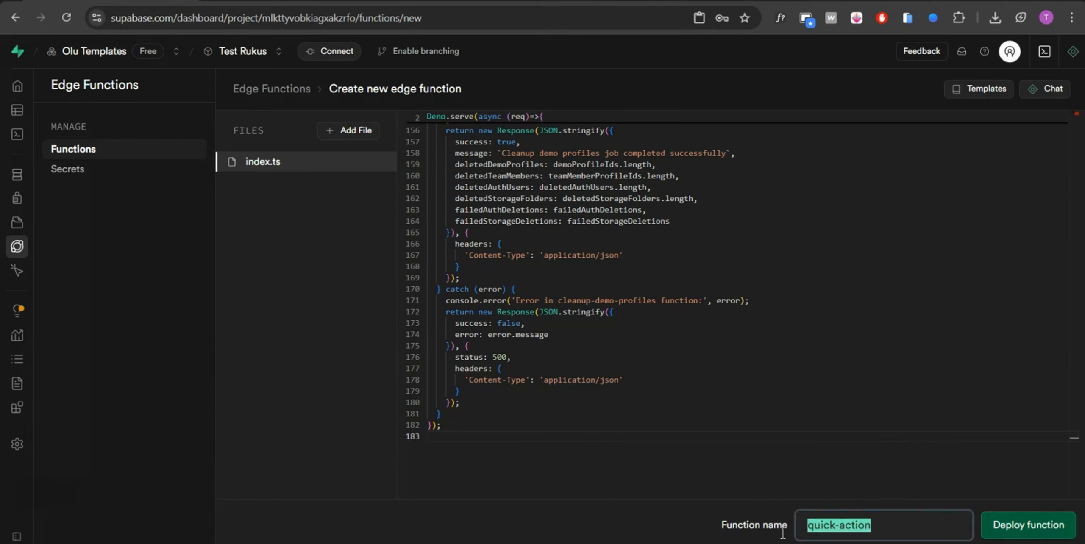
right_click(844, 519)
left_click(698, 193)
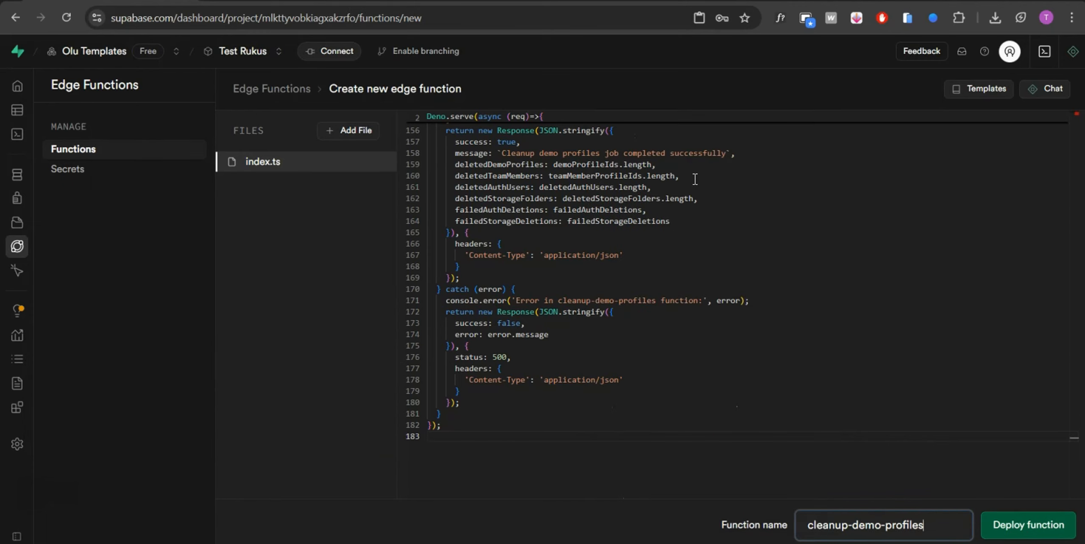
left_click(1046, 515)
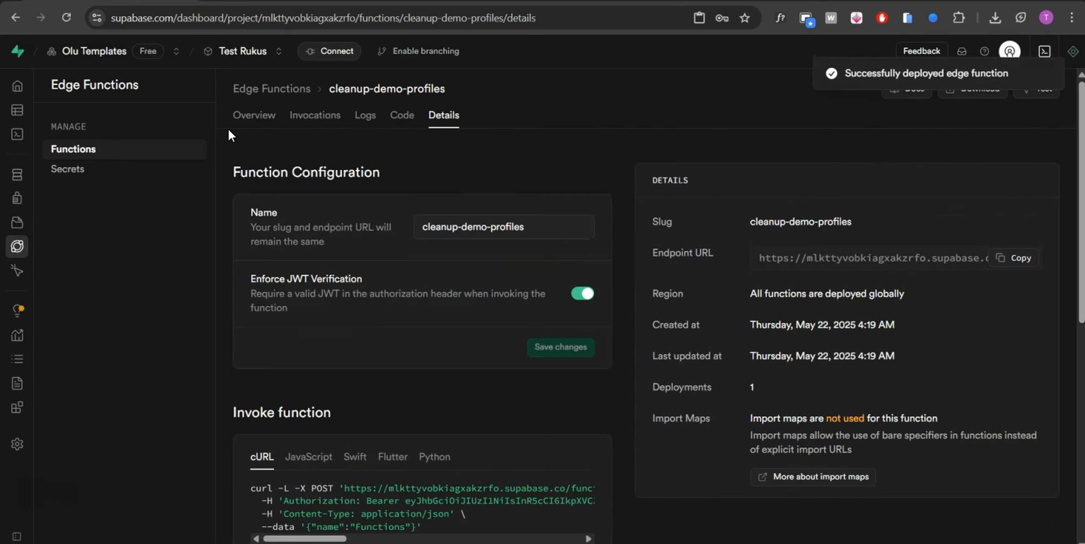
- Examine the Edge Function Secrets page and its list of existing secrets
left_click(119, 172)
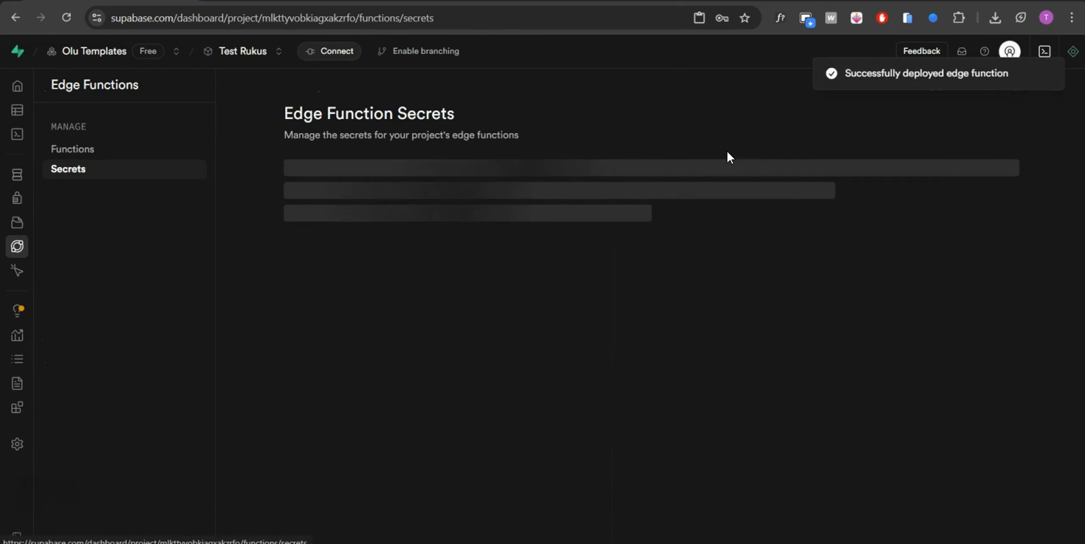
scroll(697, 305, "down", 2)
scroll(670, 335, "up", 2)
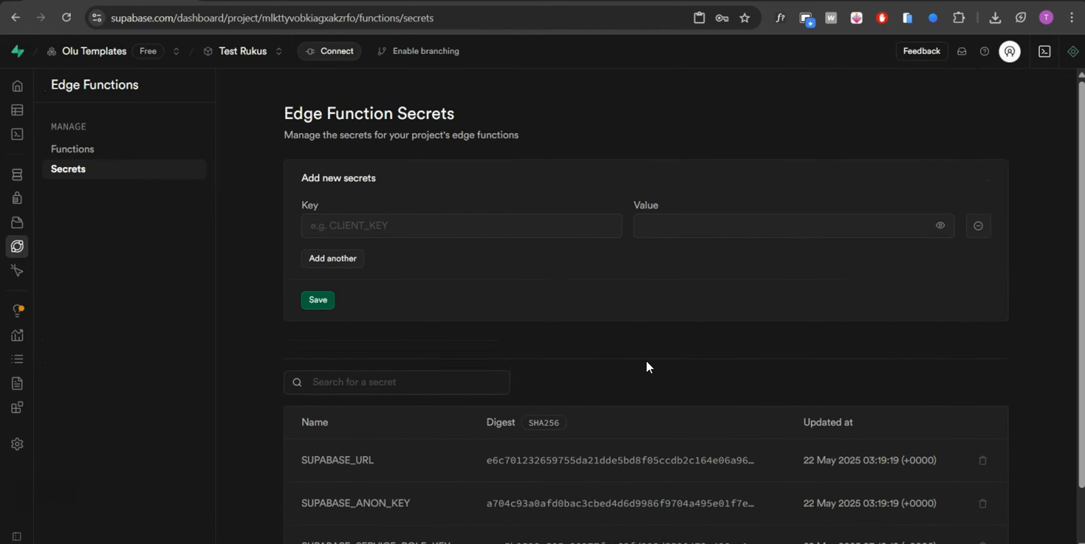
scroll(646, 360, "down", 2)
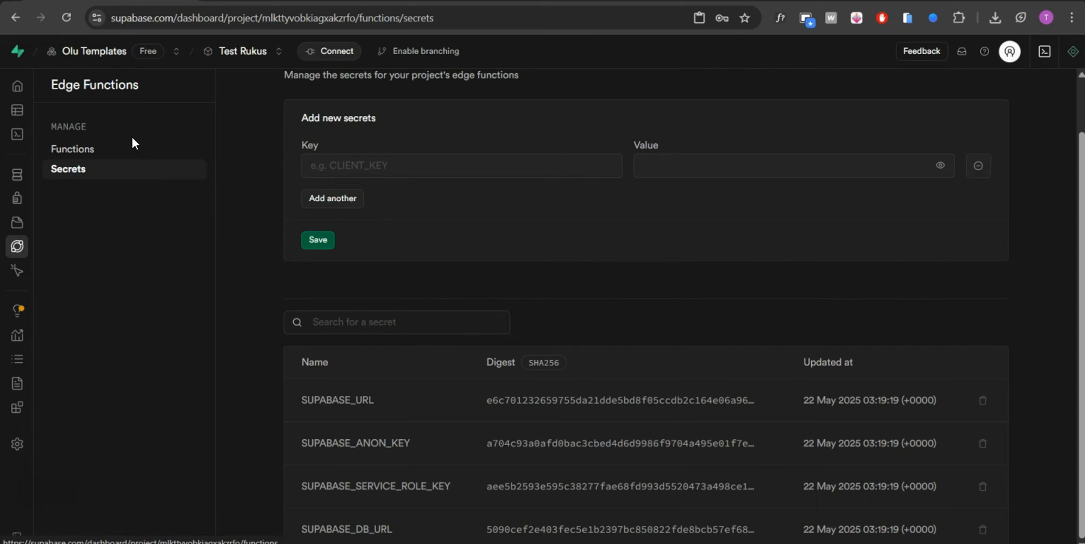
- Examine the deployed cleanup-demo-profiles function's code and details, and revisit the secrets page
left_click(135, 151)
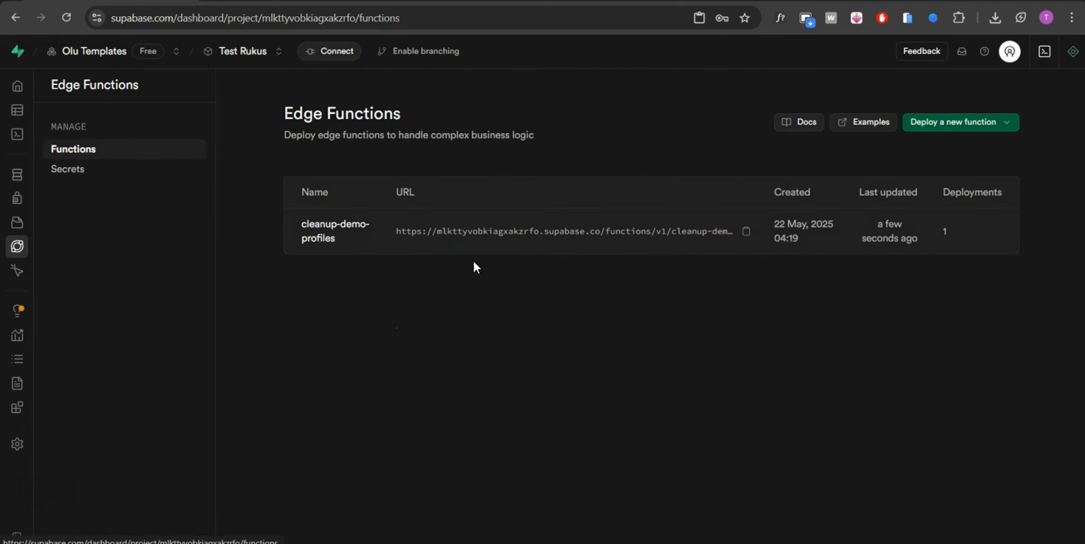
left_click(347, 237)
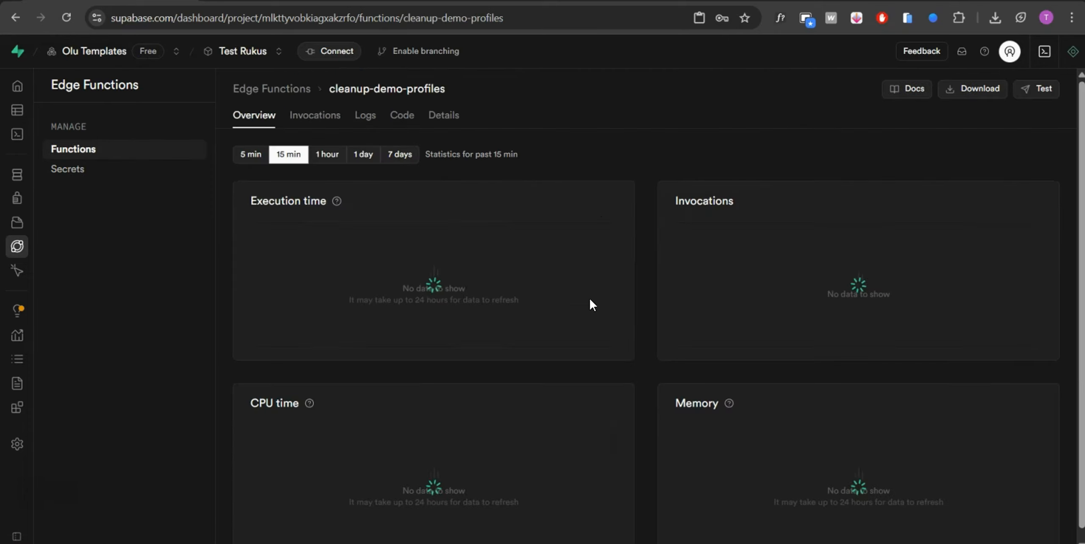
left_click(405, 119)
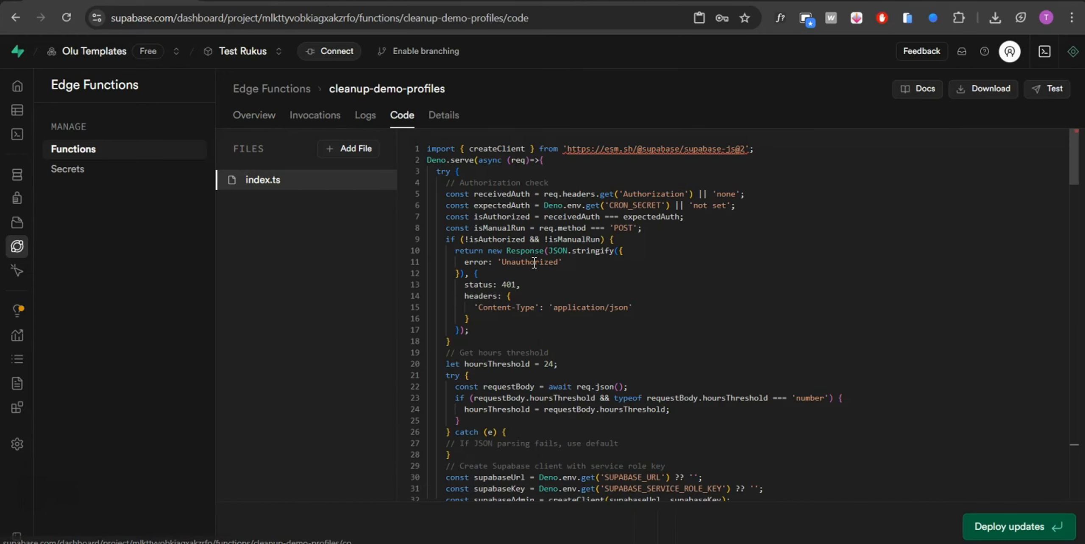
left_click(438, 124)
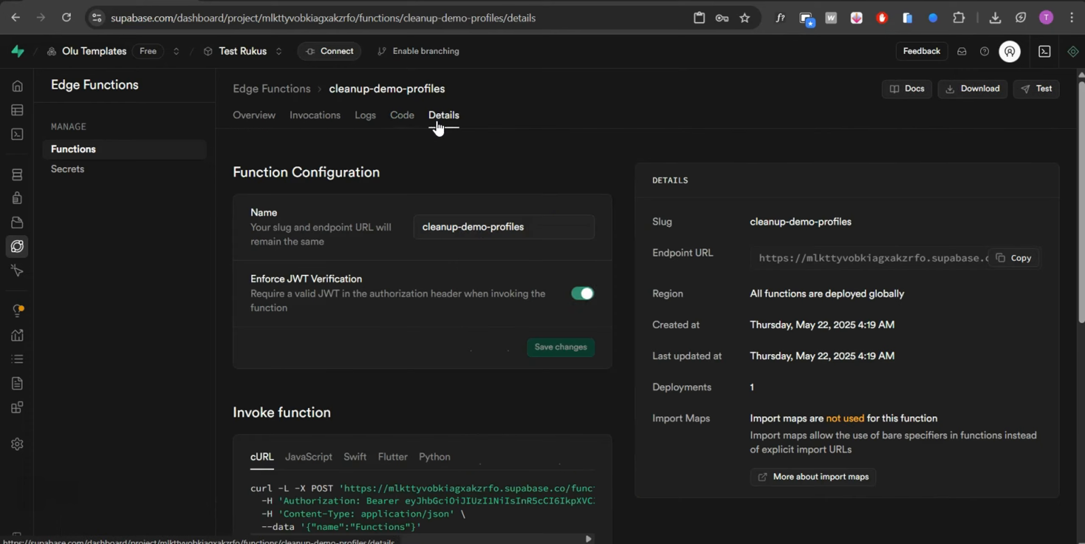
left_click(403, 118)
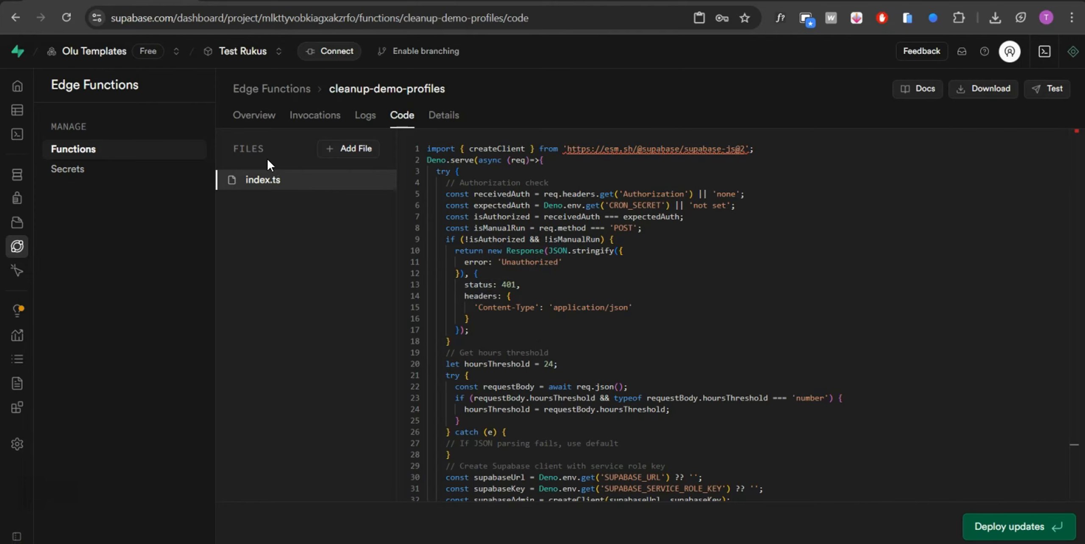
left_click(109, 172)
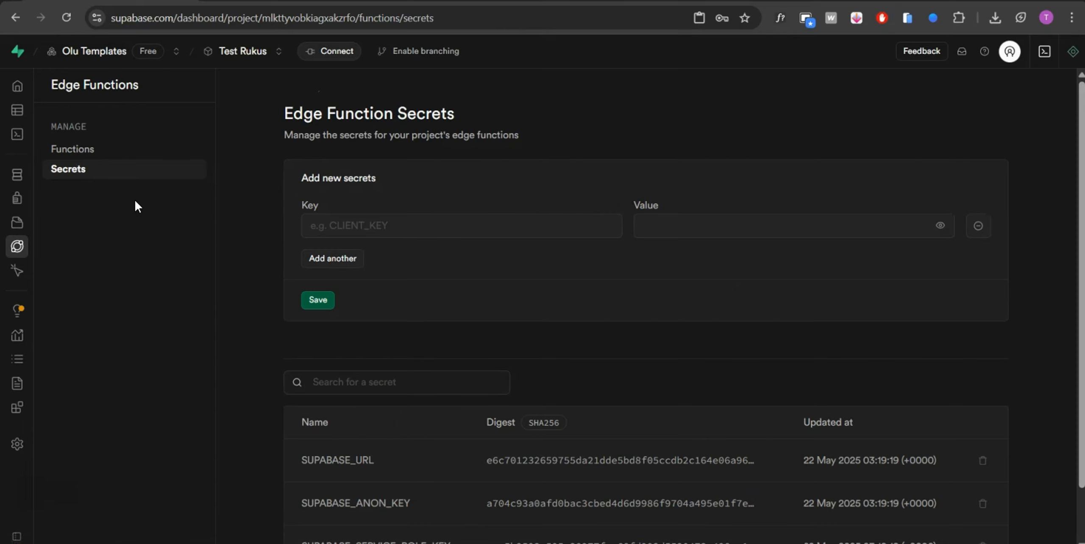
left_click(137, 153)
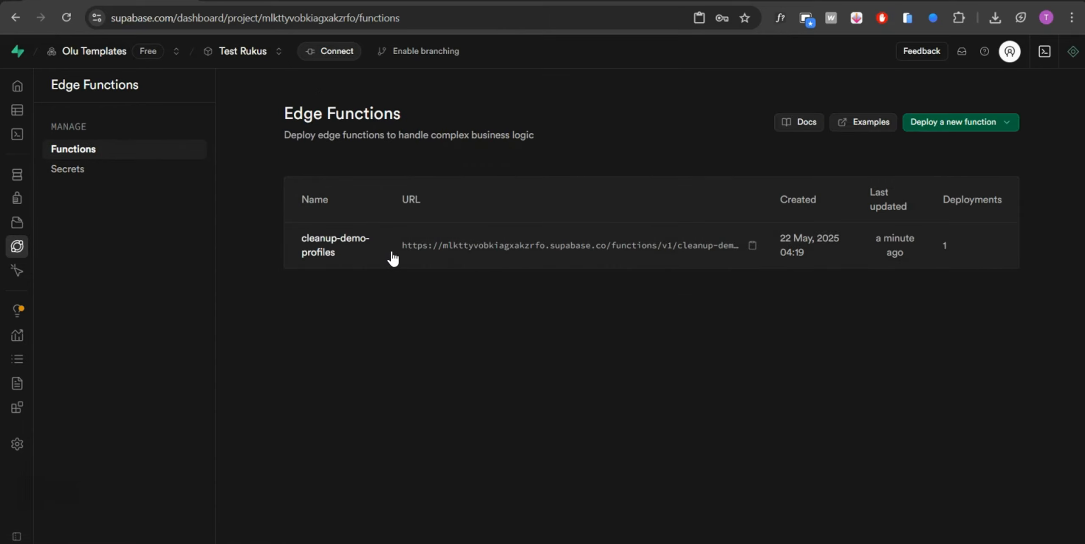
- Copy the CRON_SECRET variable name from the cleanup-demo-profiles code and enter it as the key of a new edge function secret
left_click(439, 256)
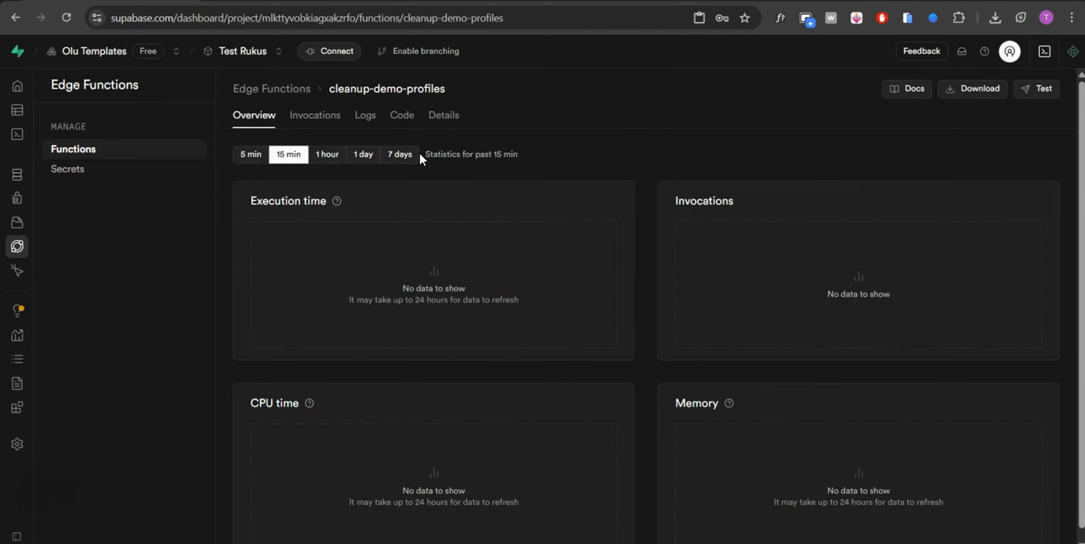
left_click(396, 118)
left_click(617, 203)
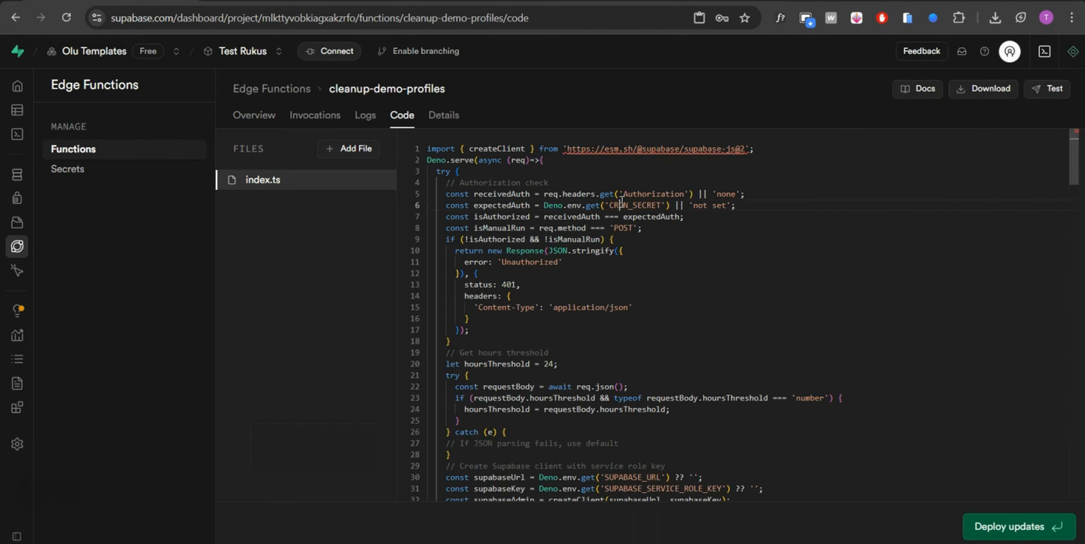
left_click_drag(609, 205, 660, 206)
right_click(640, 205)
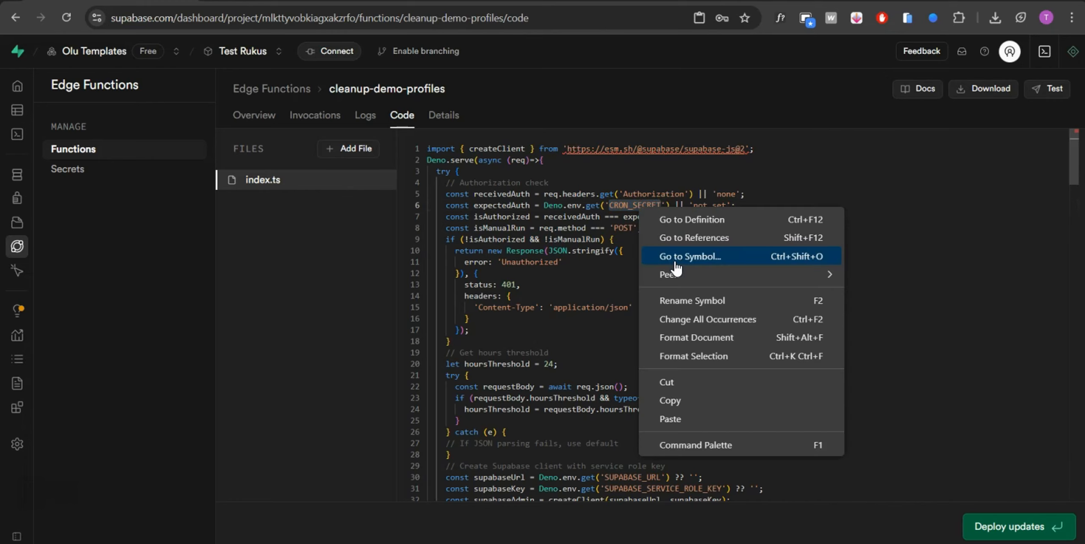
left_click(706, 402)
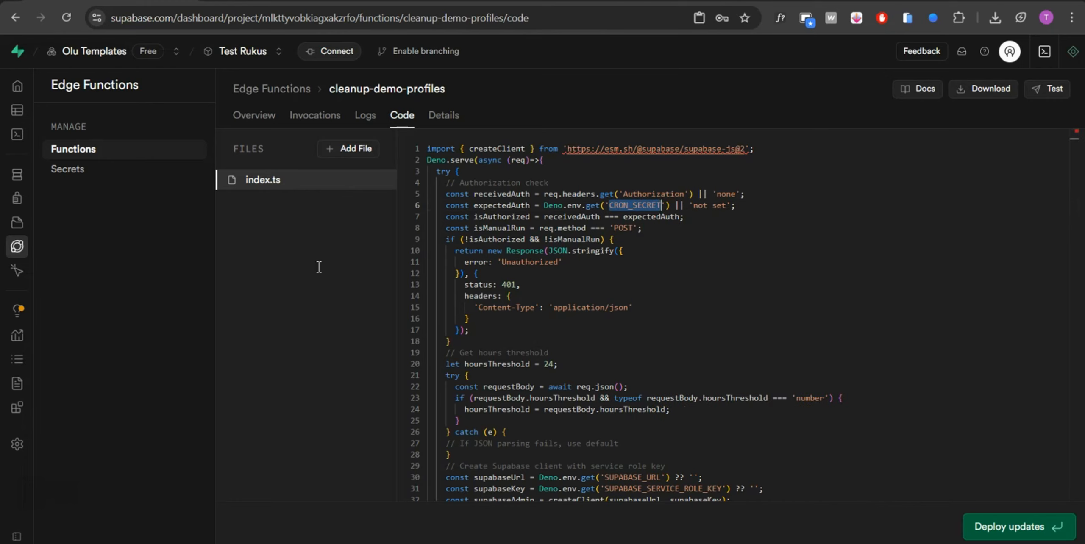
left_click(81, 169)
left_click(475, 220)
right_click(474, 219)
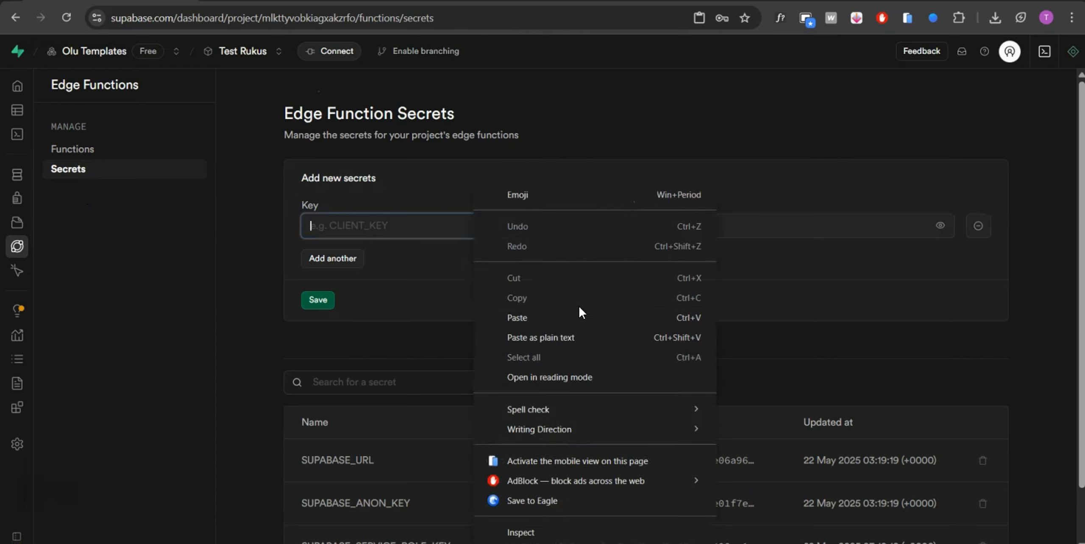
left_click(575, 315)
- Copy the random hex hash from the ChatGPT conversation, paste it as the CRON_SECRET value, and save the secret
left_click(673, 227)
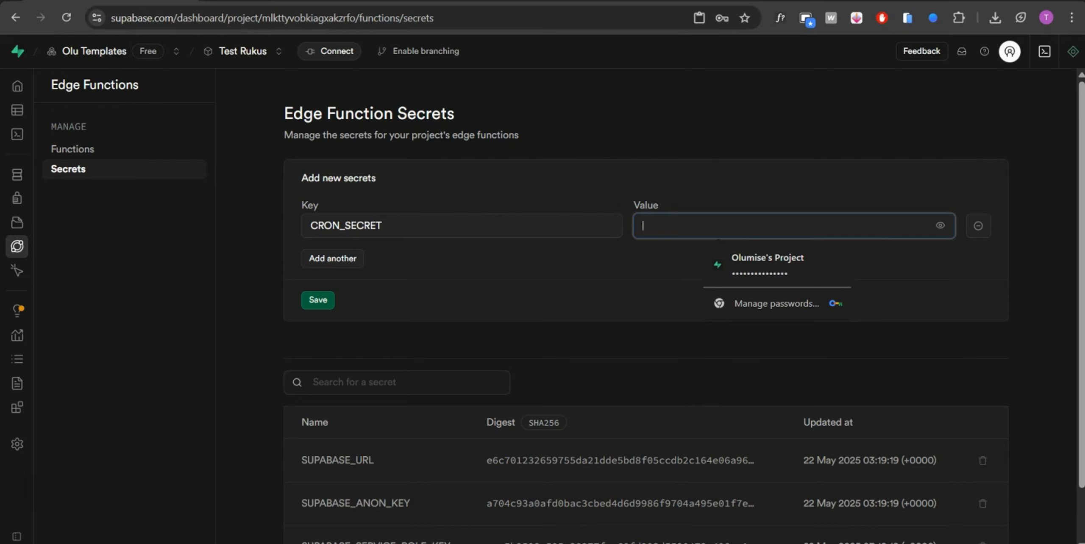
left_click(614, 1)
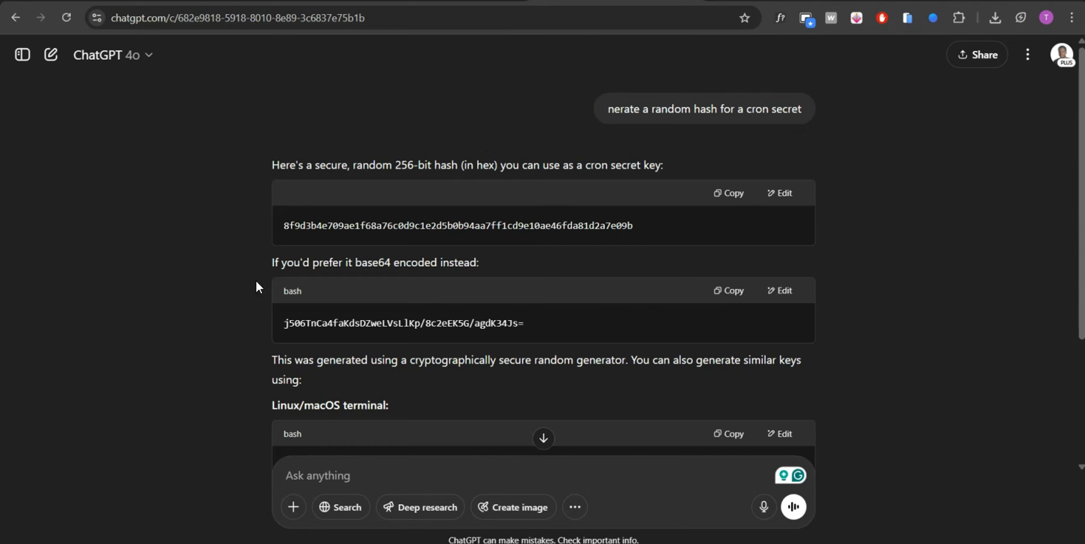
scroll(435, 354, "down", 2)
scroll(341, 378, "up", 2)
left_click(739, 195)
left_click(111, 1)
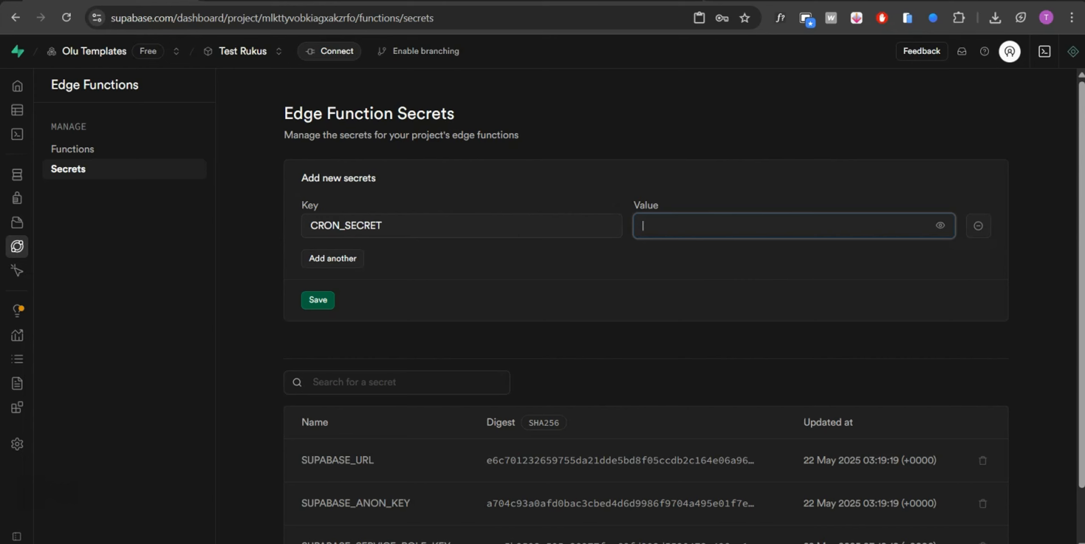
right_click(634, 224)
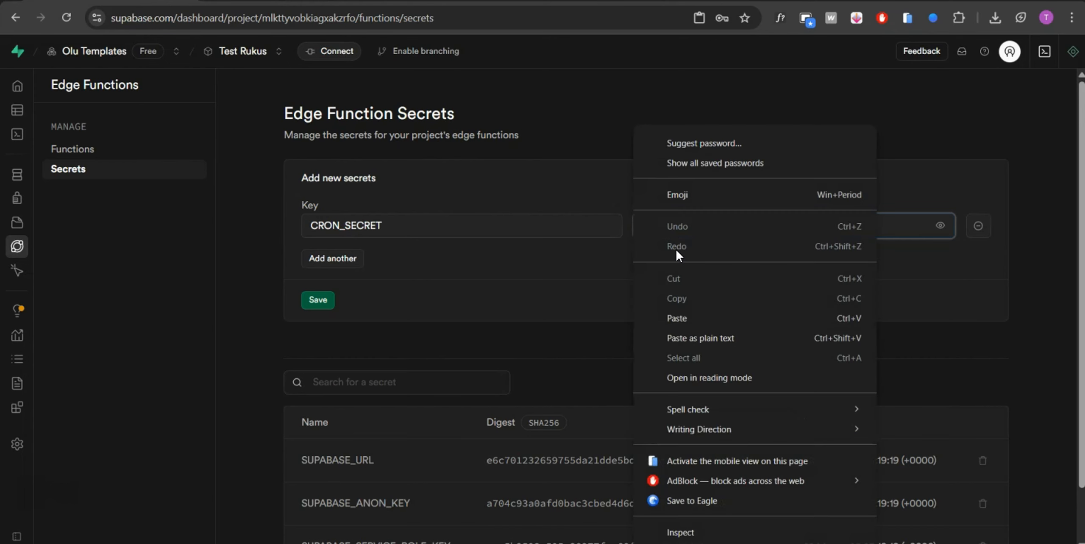
left_click(687, 313)
left_click(314, 302)
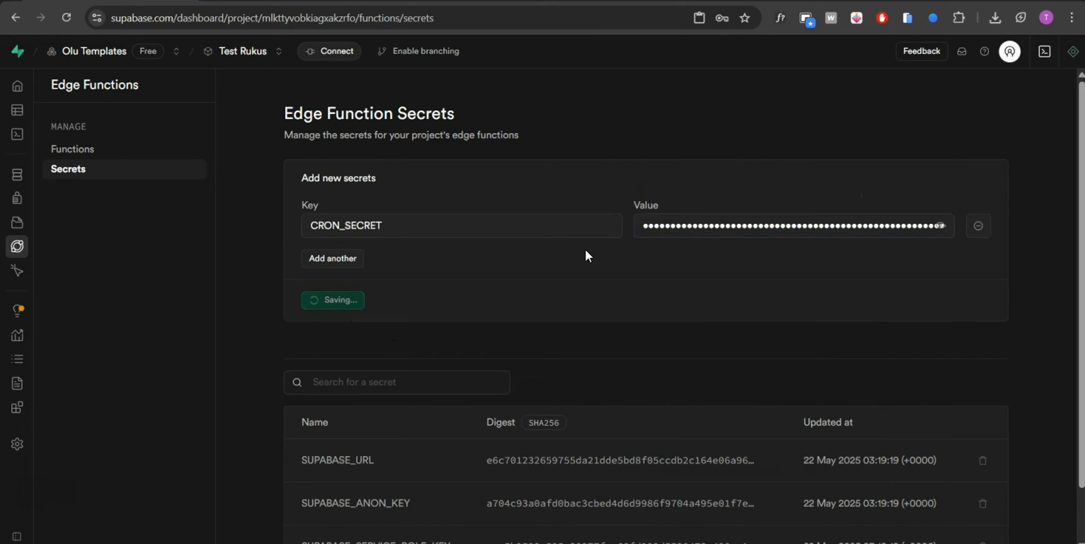
- Turn off Enforce JWT Verification in the cleanup-demo-profiles function's details and save the change, consulting the Notion guide
left_click(111, 155)
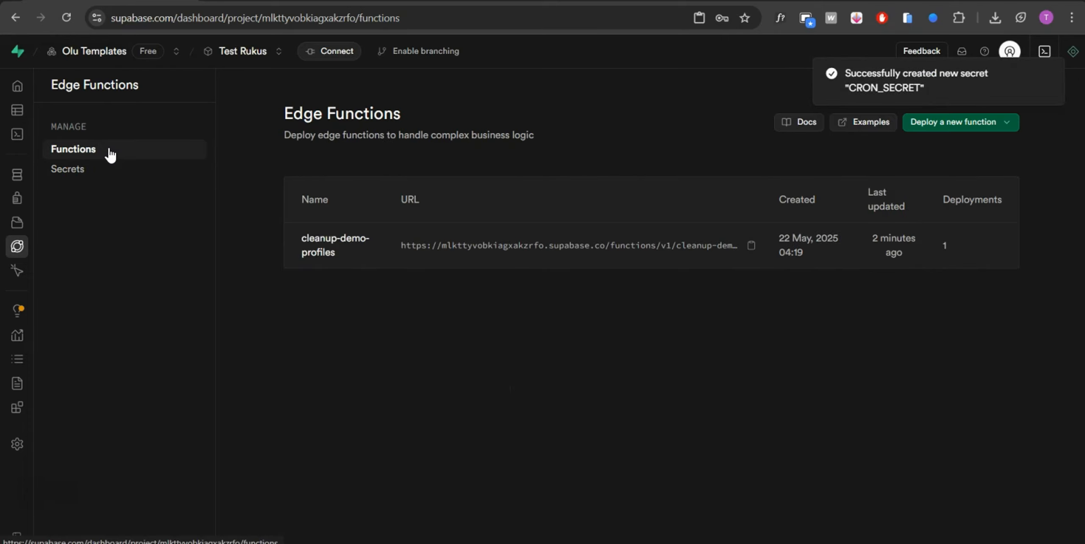
left_click(362, 245)
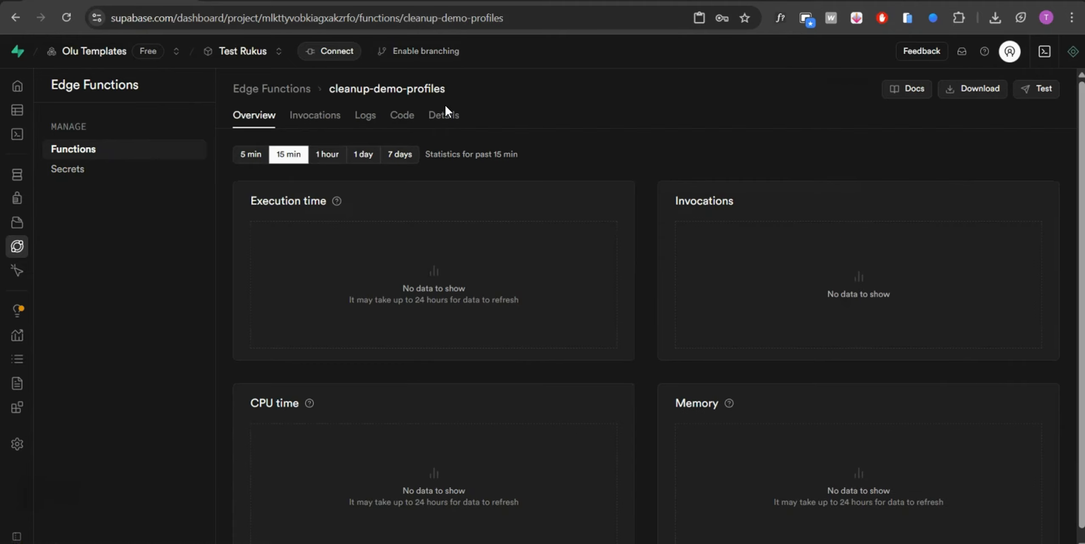
left_click(413, 122)
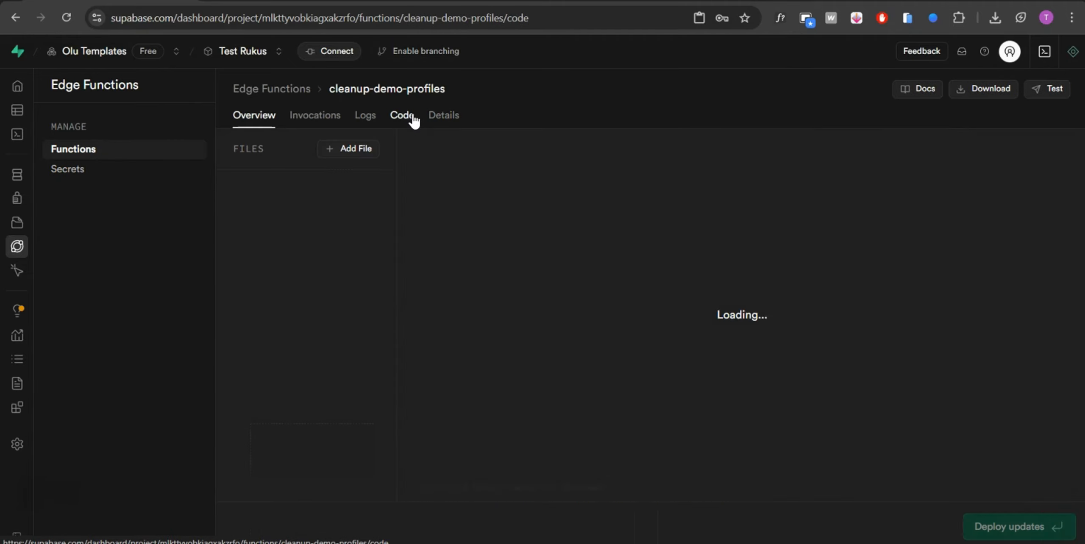
left_click(441, 132)
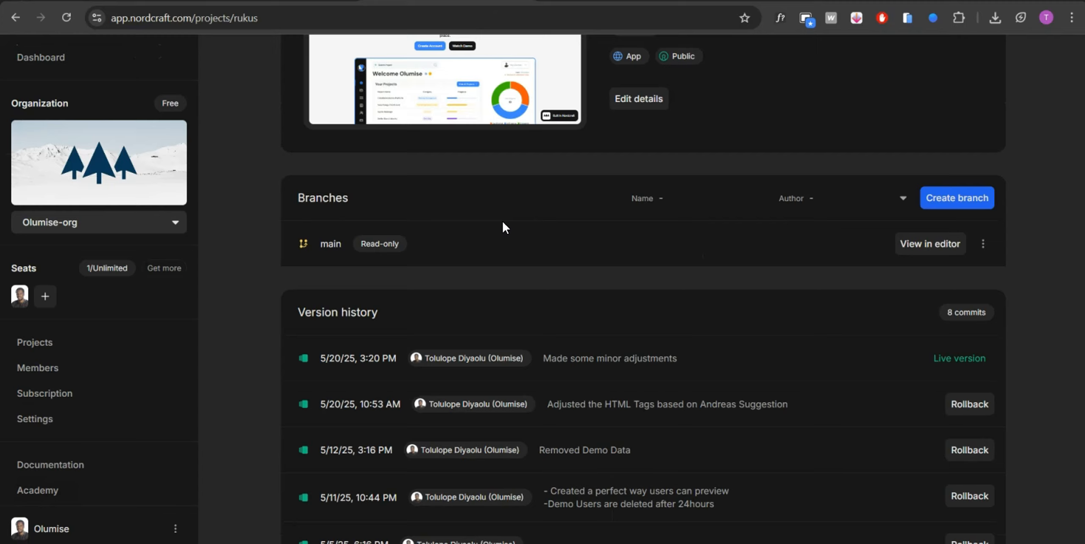
scroll(504, 225, "up", 3)
scroll(320, 73, "up", 2)
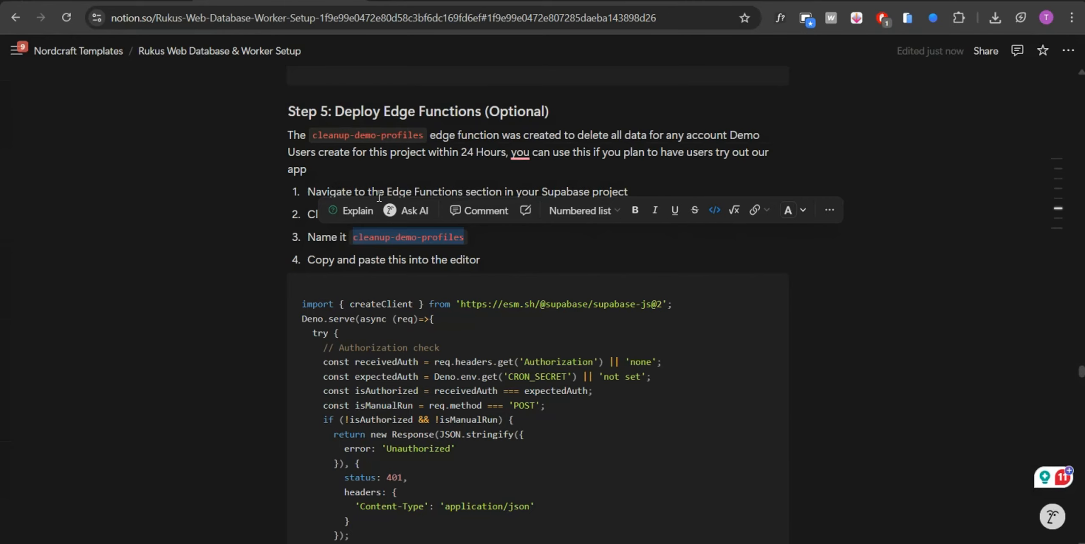
scroll(538, 297, "down", 8)
scroll(537, 304, "down", 1)
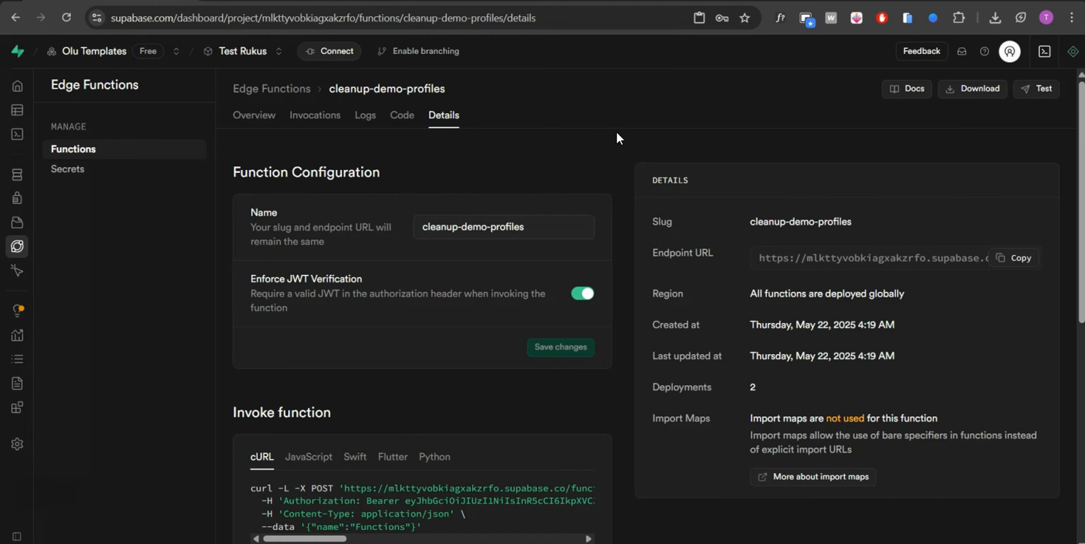
left_click(592, 301)
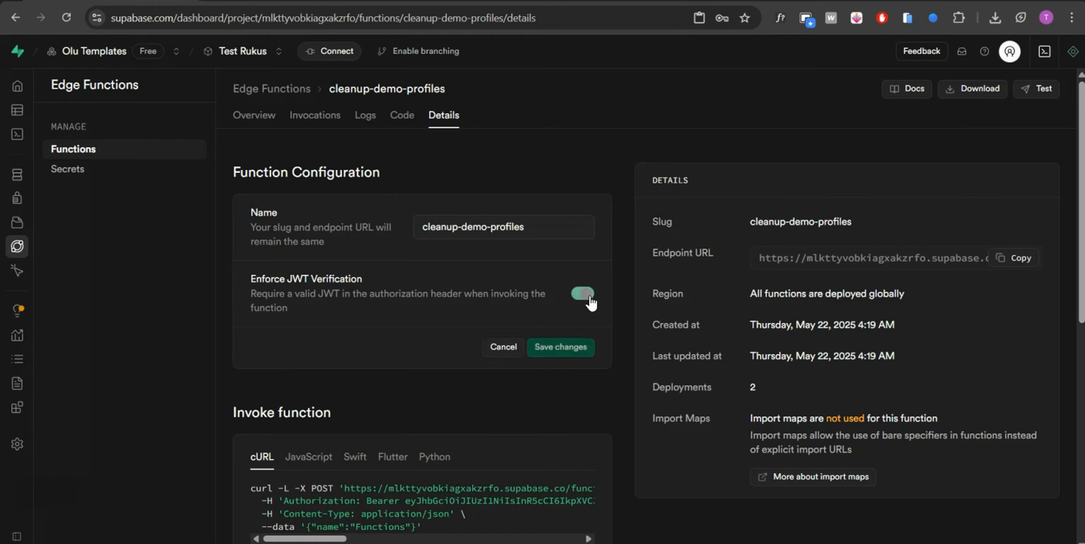
left_click(571, 352)
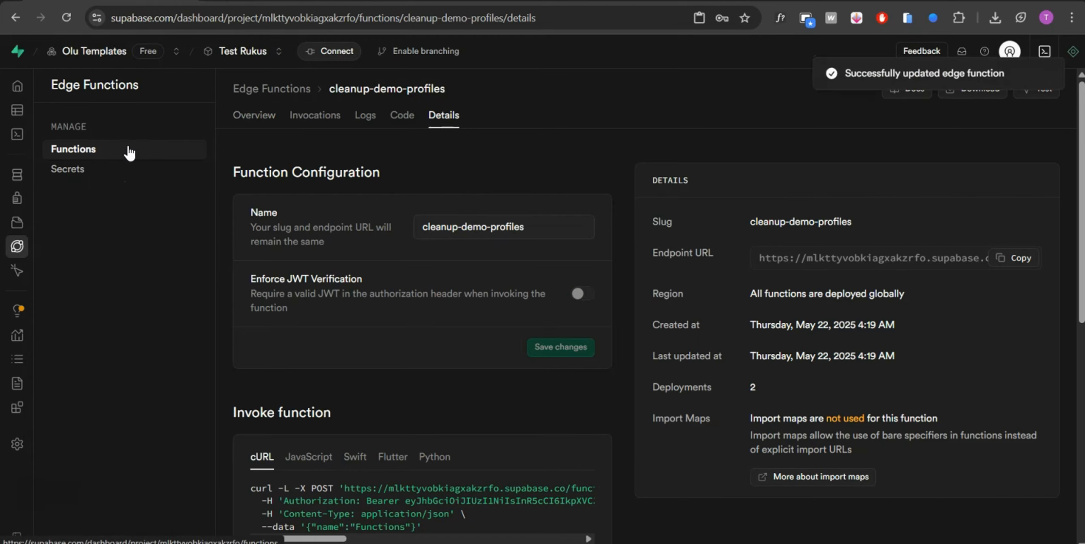
- Revisit the cleanup-demo-profiles function's code and open cron-job.org in a new browser tab
left_click(322, 118)
left_click(401, 116)
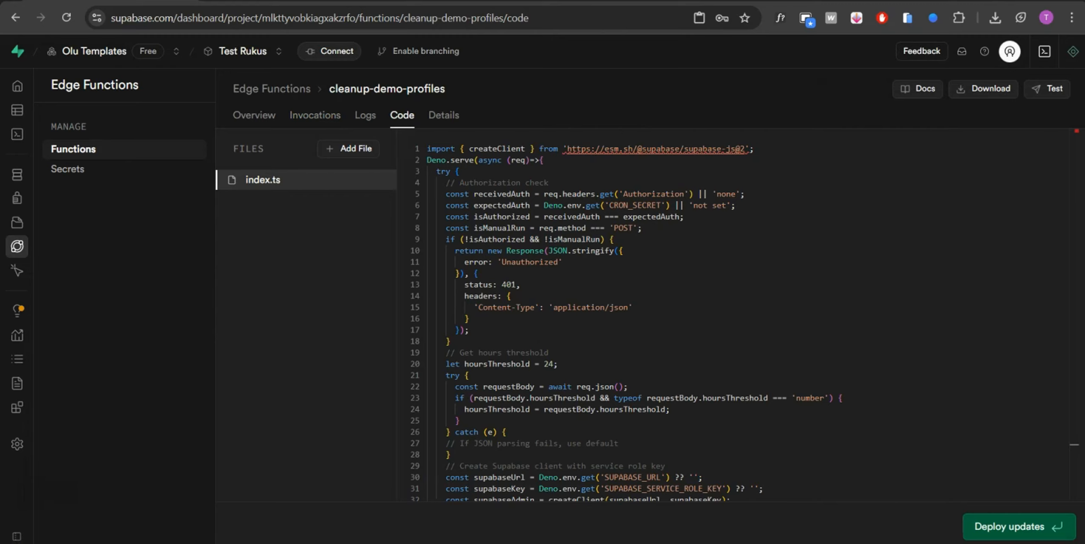
key("ctrl+t")
type("cron-job.org")
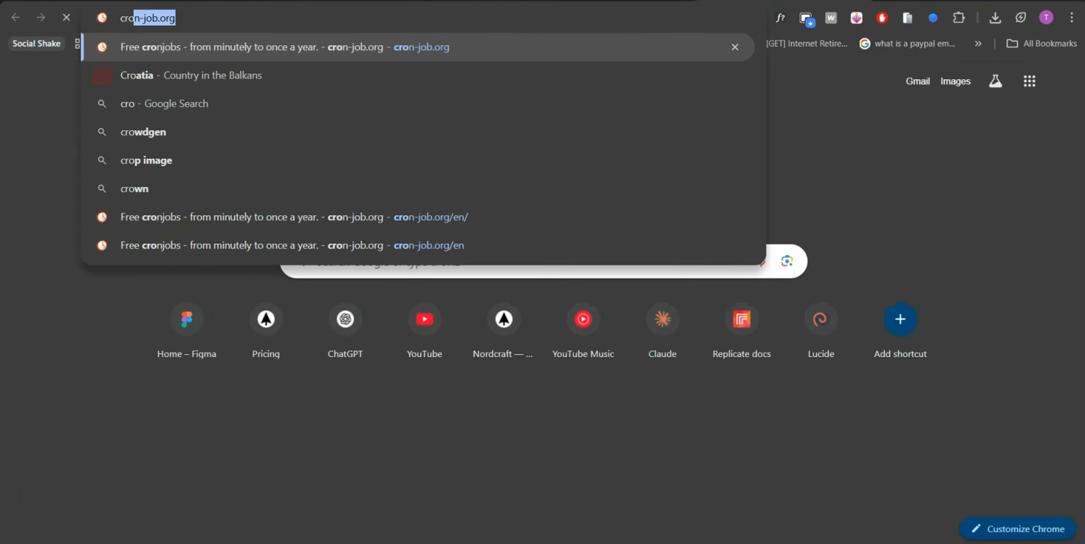
key("Return")
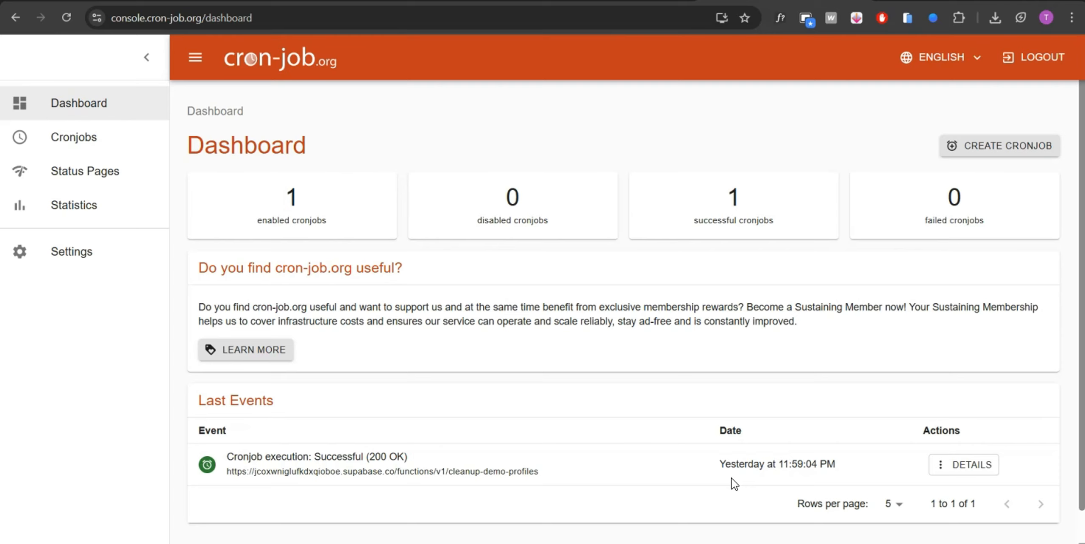
- Examine the execution history and response details of the existing Rukus Demo Cleanup cronjob, and return to the dashboard
left_click(958, 465)
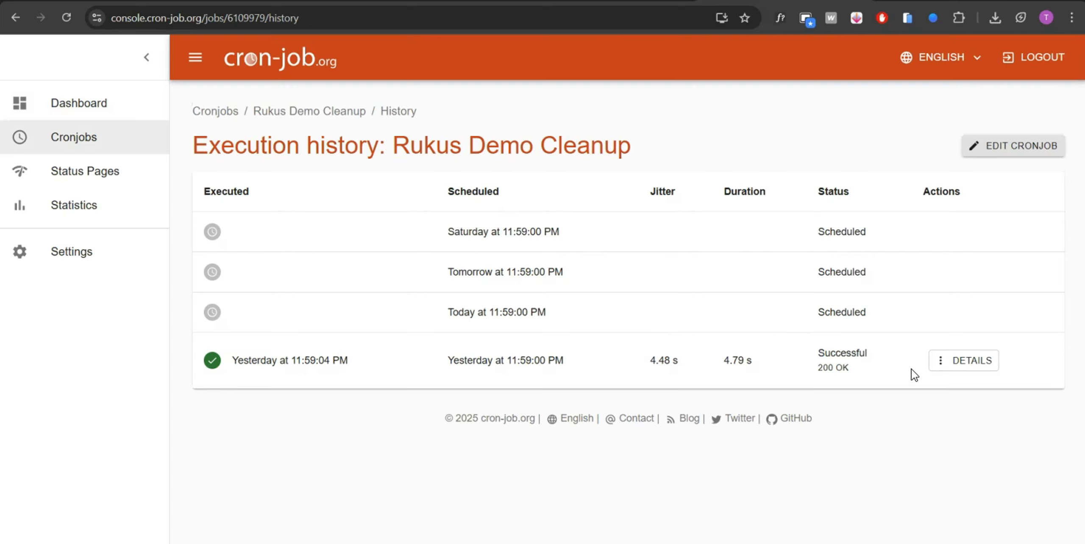
left_click(946, 358)
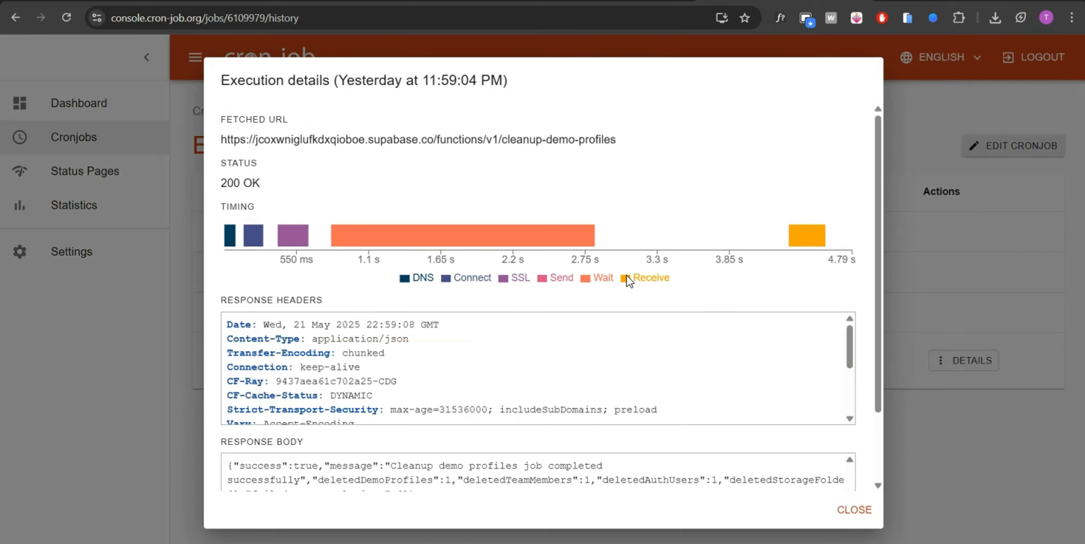
scroll(635, 310, "down", 2)
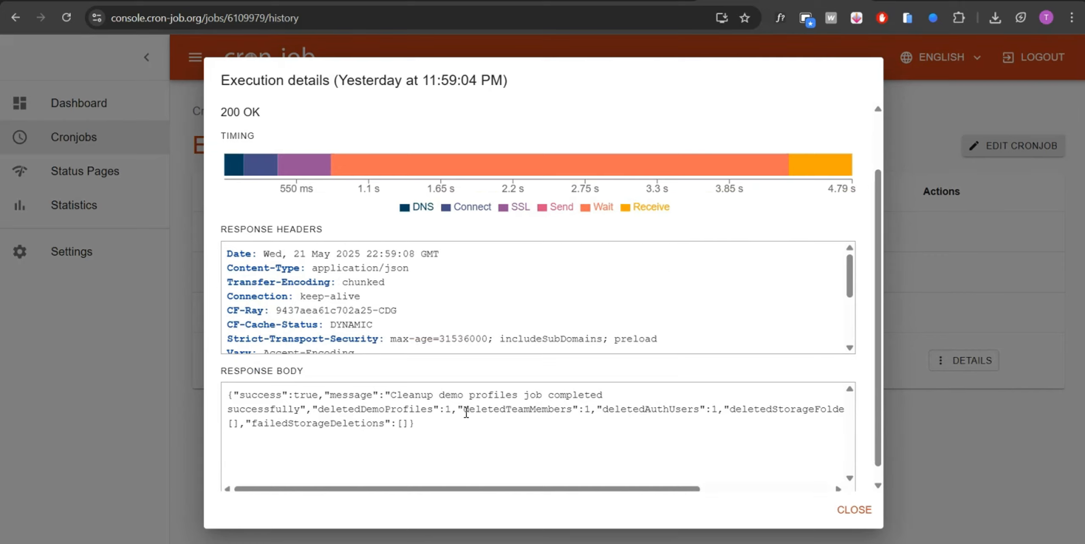
scroll(751, 230, "up", 2)
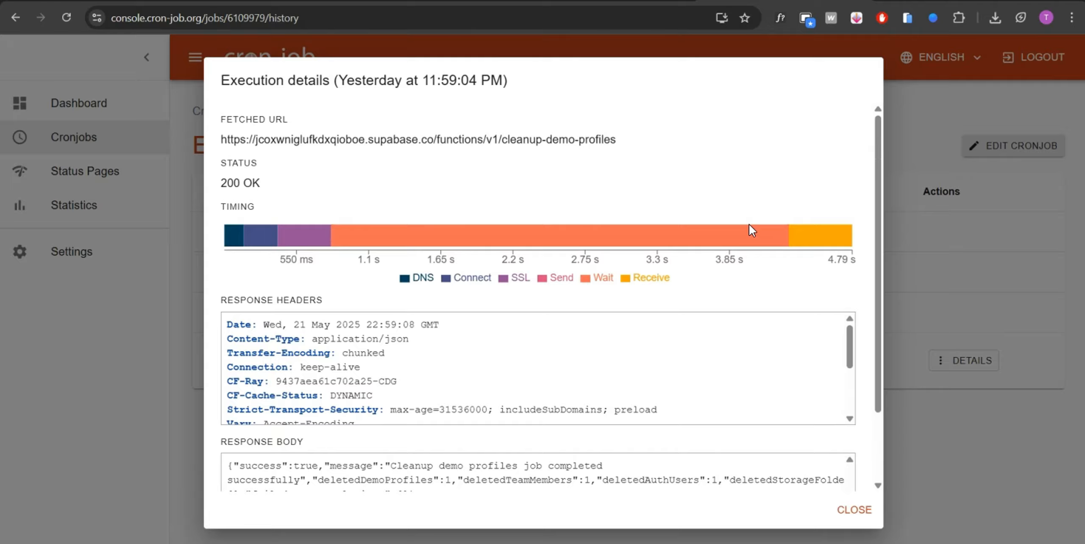
left_click(957, 327)
left_click(125, 105)
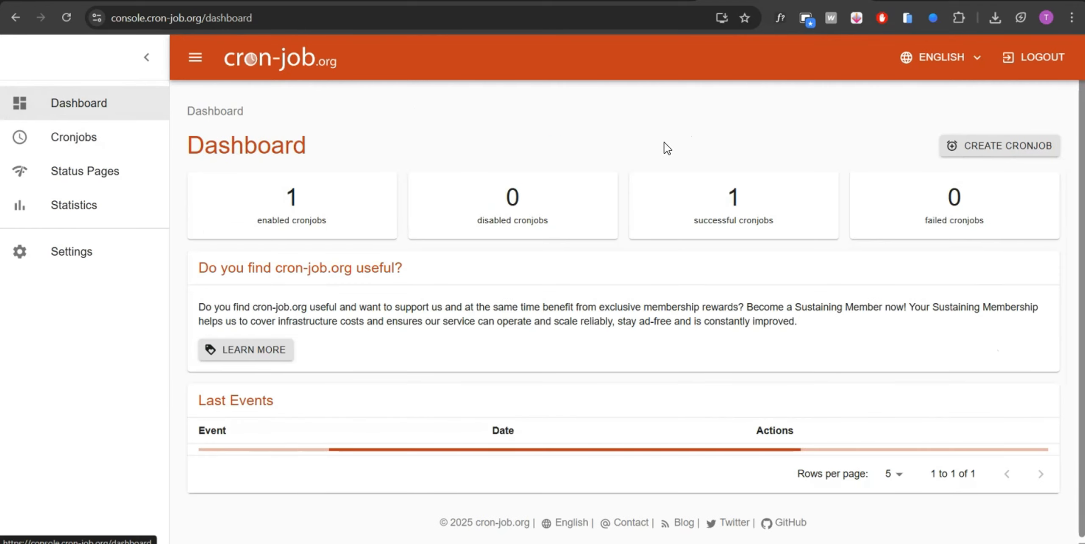
- Start a new cronjob and consult the cleanup-demo-profiles endpoint URL in the function's details on Supabase
left_click(975, 147)
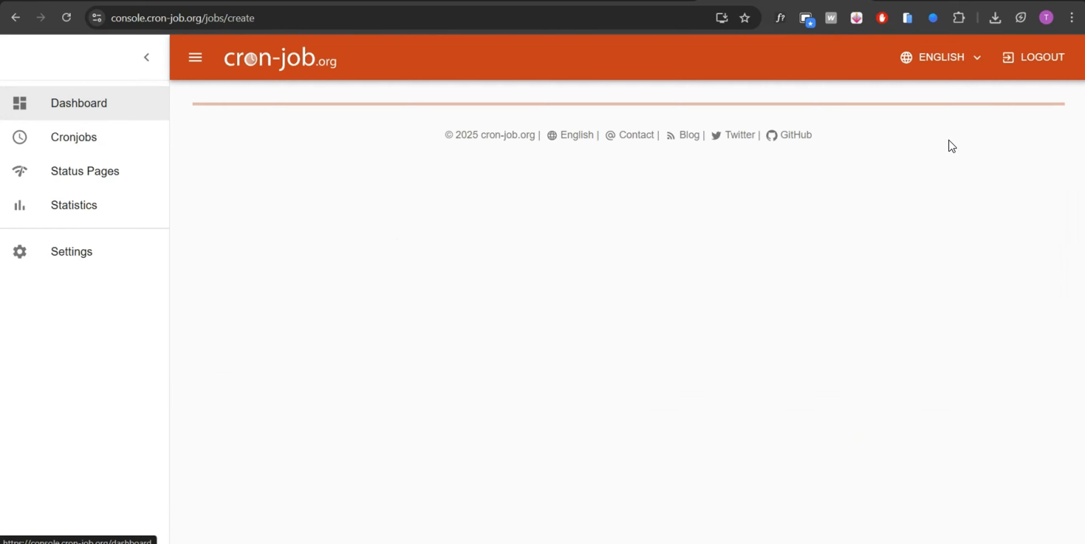
scroll(376, 326, "down", 2)
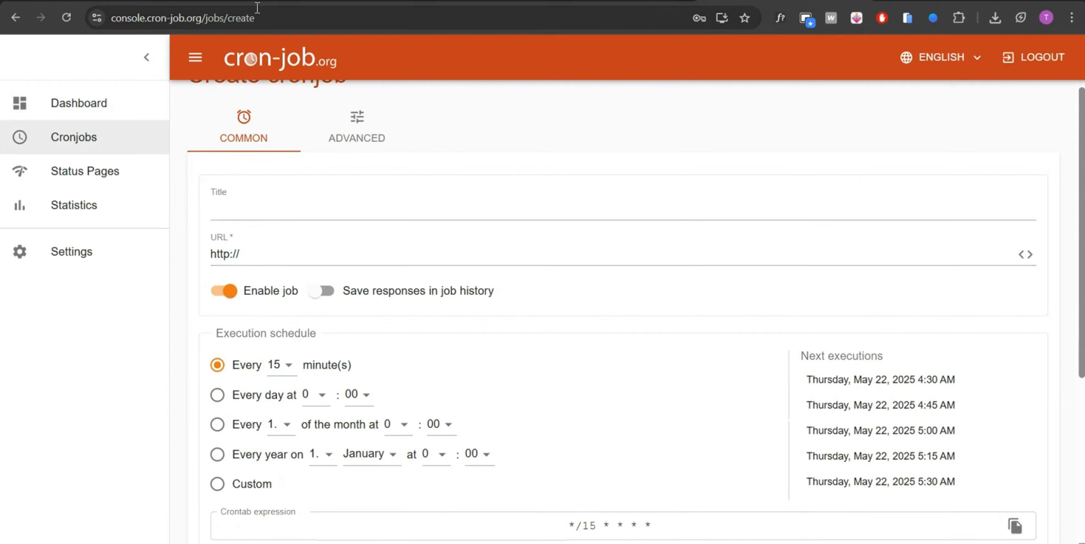
key("ctrl+Tab")
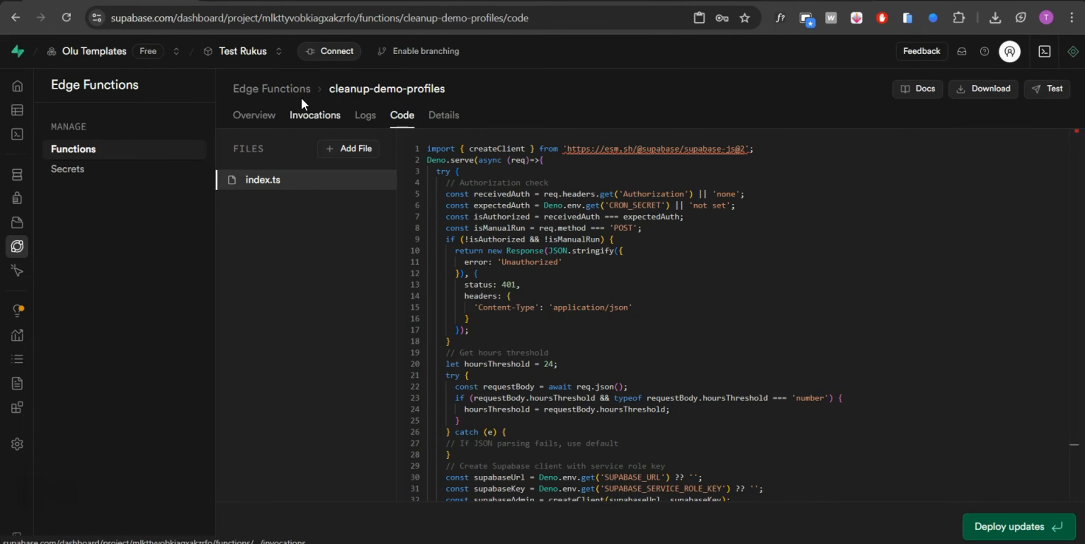
left_click(442, 115)
scroll(515, 372, "down", 2)
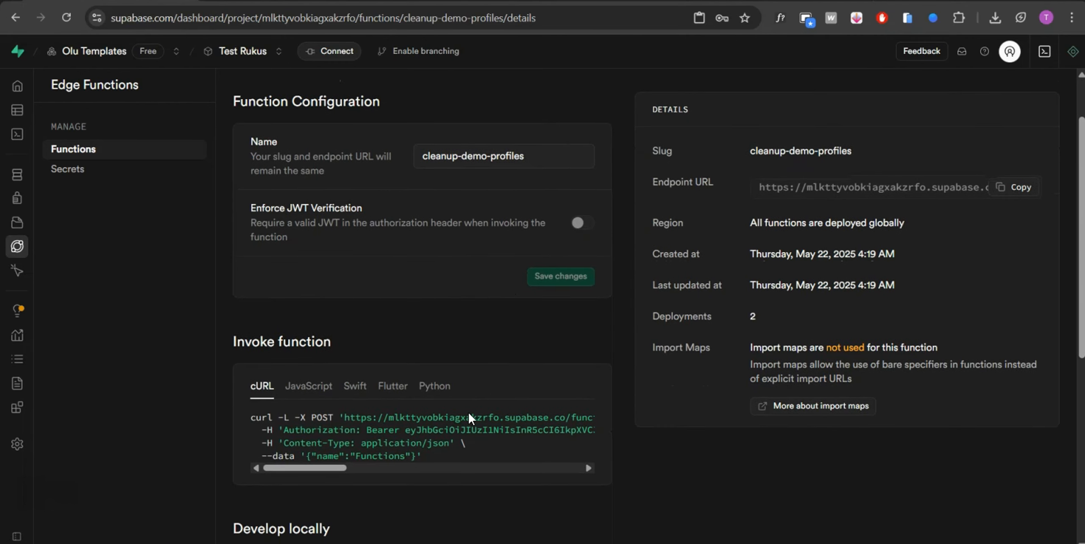
left_click_drag(338, 469, 378, 473)
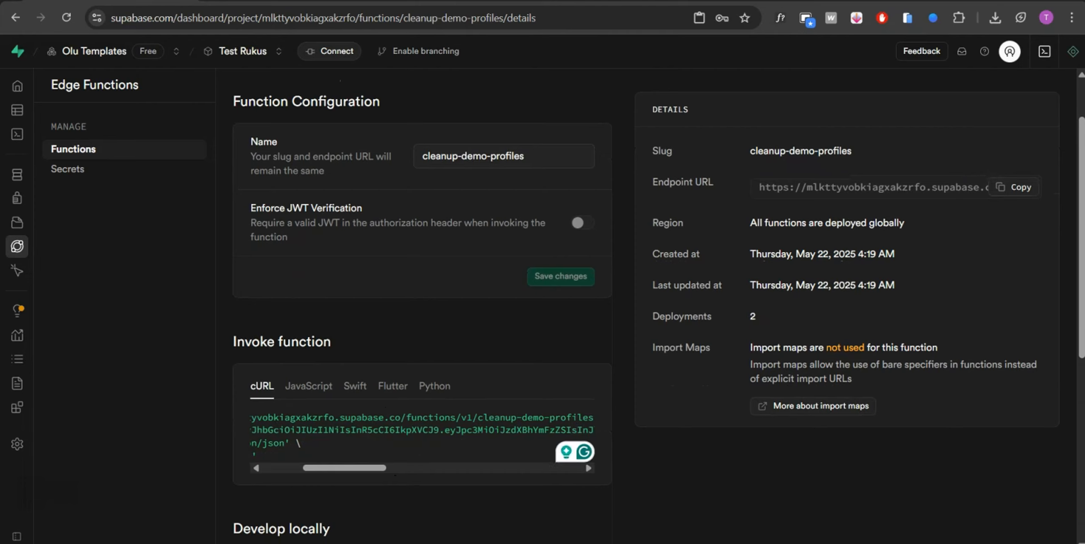
left_click(784, 1)
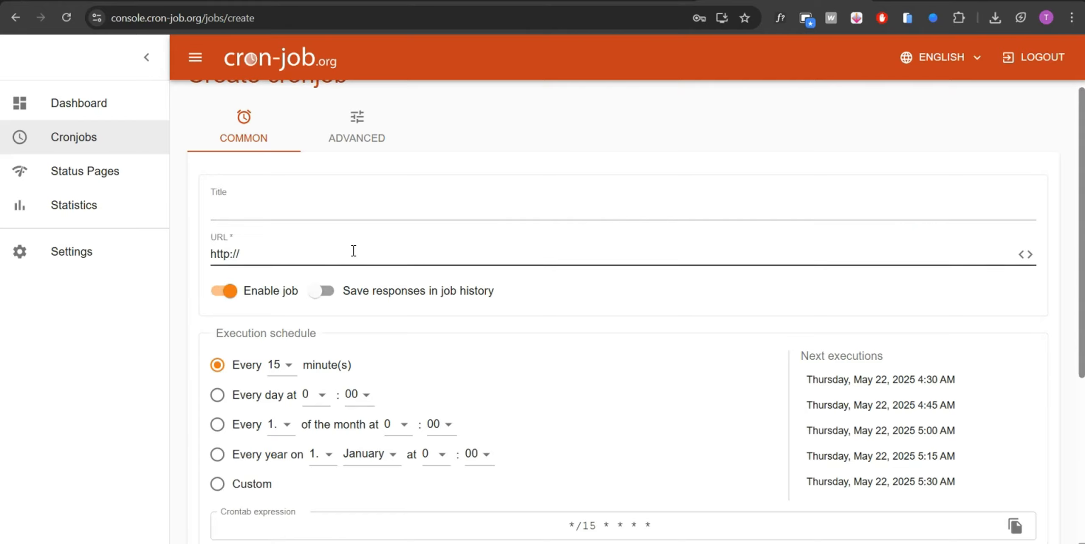
- Set the new cronjob's execution schedule to every day at 23:59
scroll(353, 253, "down", 6)
scroll(377, 309, "up", 2)
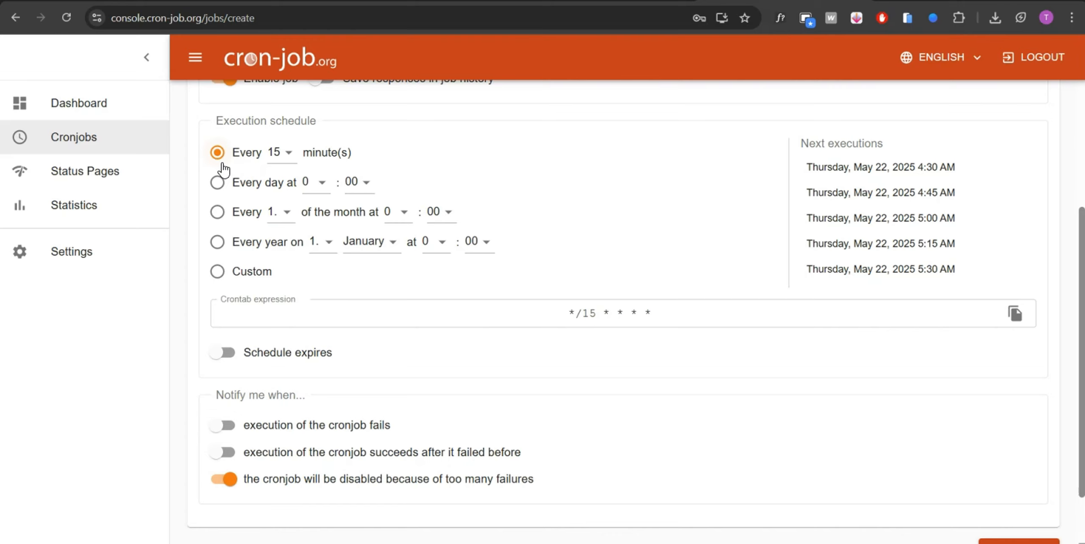
left_click(217, 182)
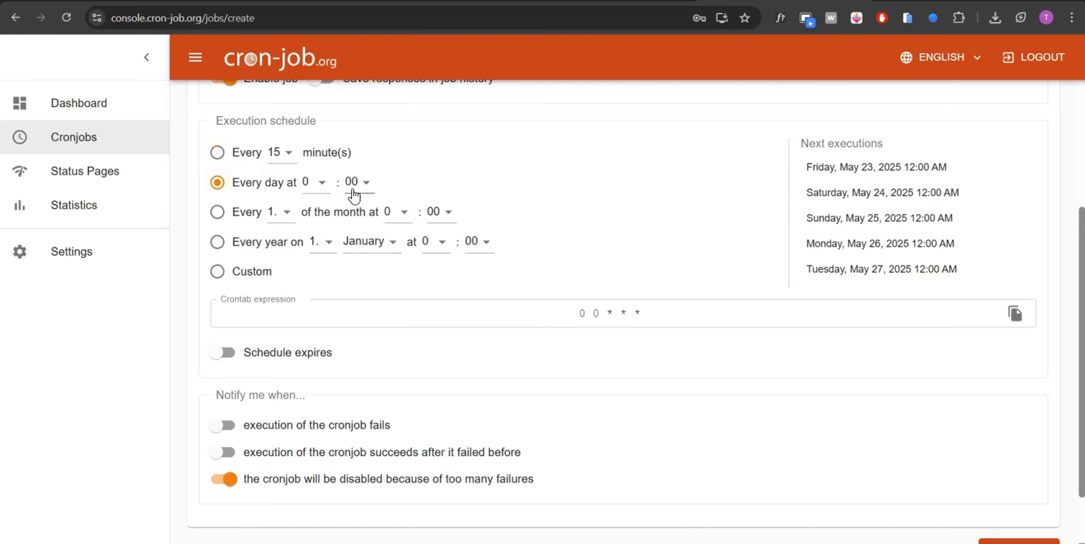
left_click(325, 190)
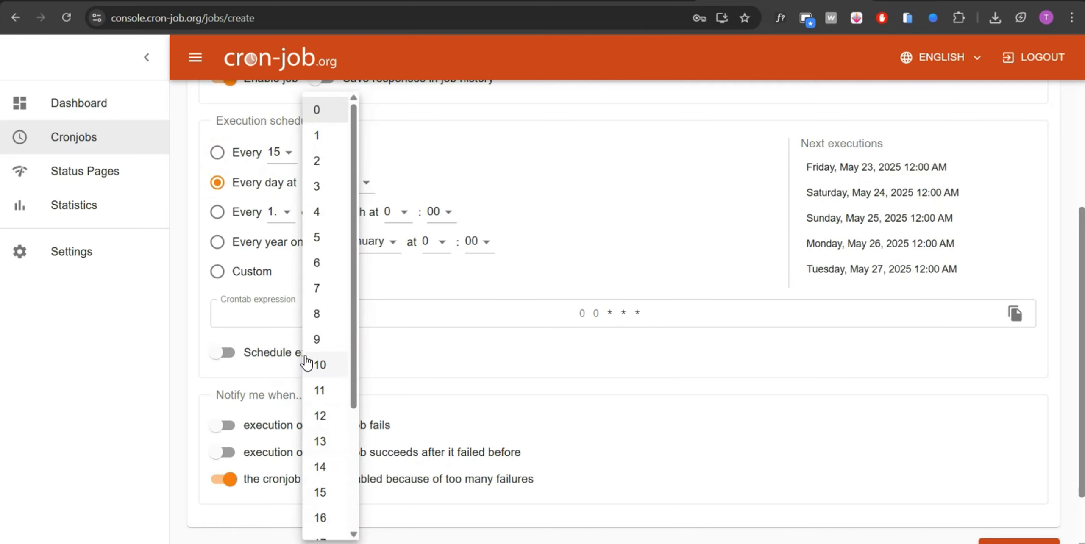
scroll(309, 363, "down", 2)
scroll(308, 363, "down", 3)
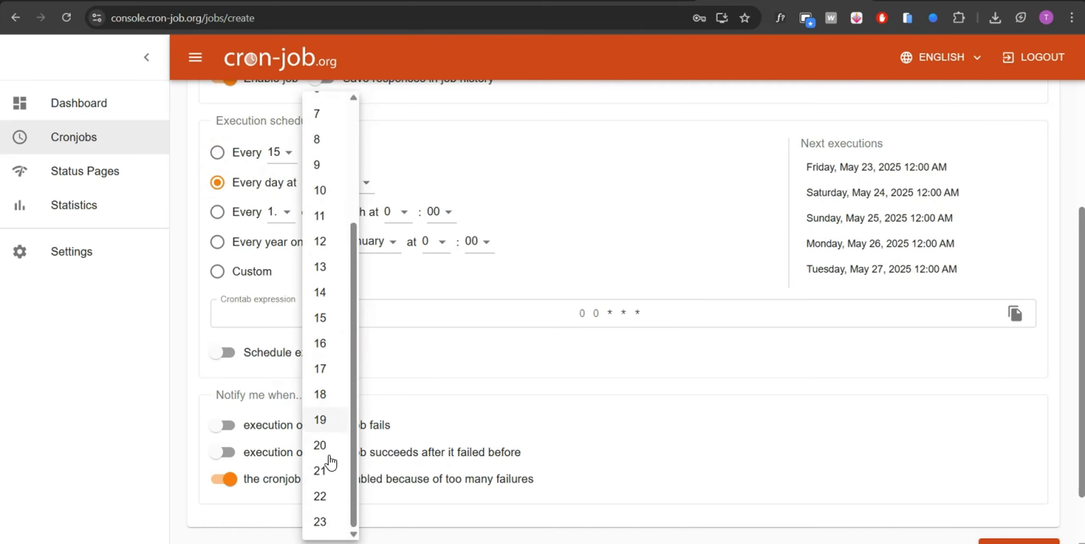
left_click(337, 524)
left_click(356, 182)
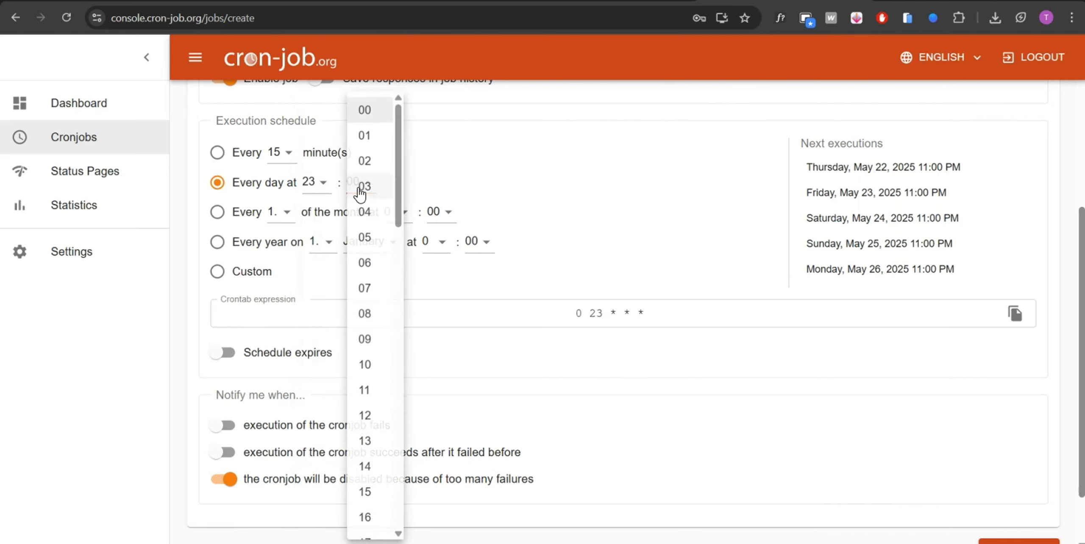
scroll(375, 417, "down", 1)
scroll(376, 417, "down", 20)
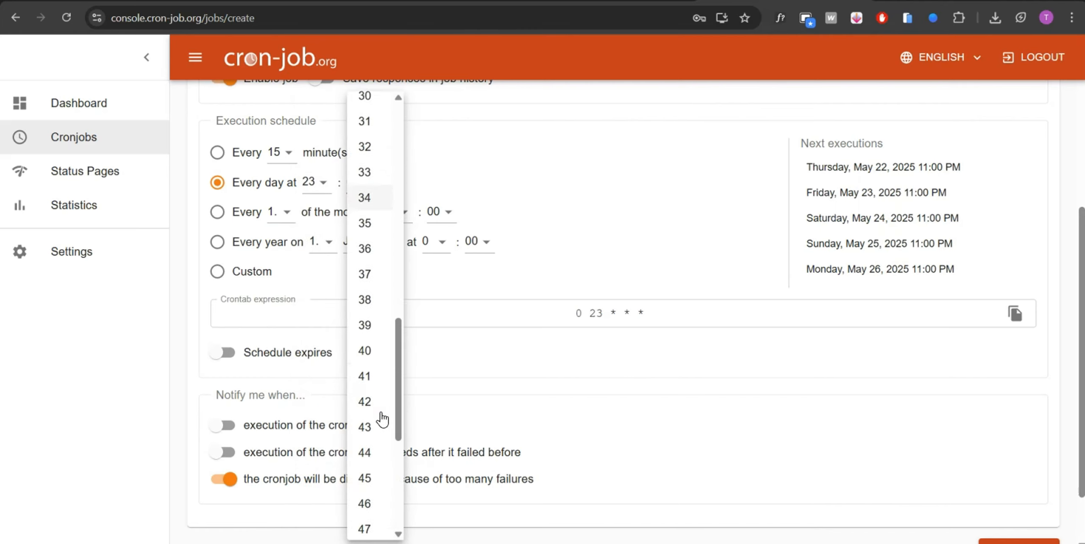
scroll(376, 419, "down", 2)
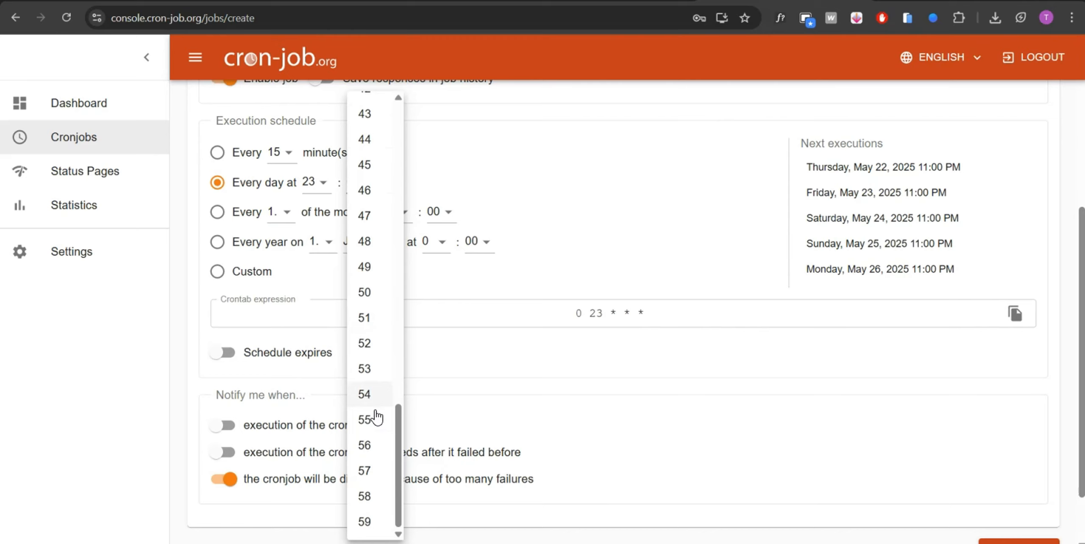
left_click(378, 522)
scroll(459, 368, "up", 2)
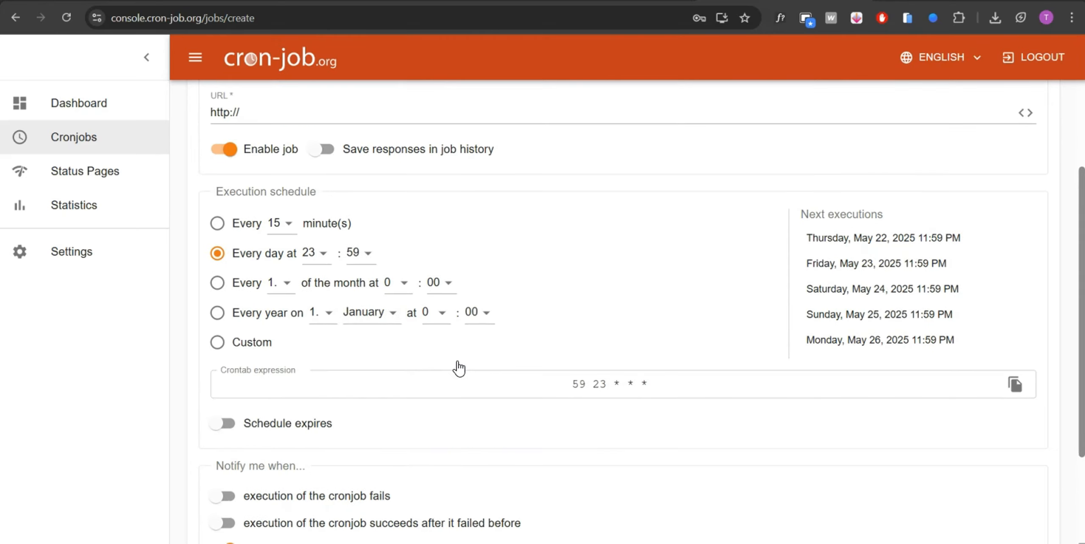
scroll(459, 368, "up", 6)
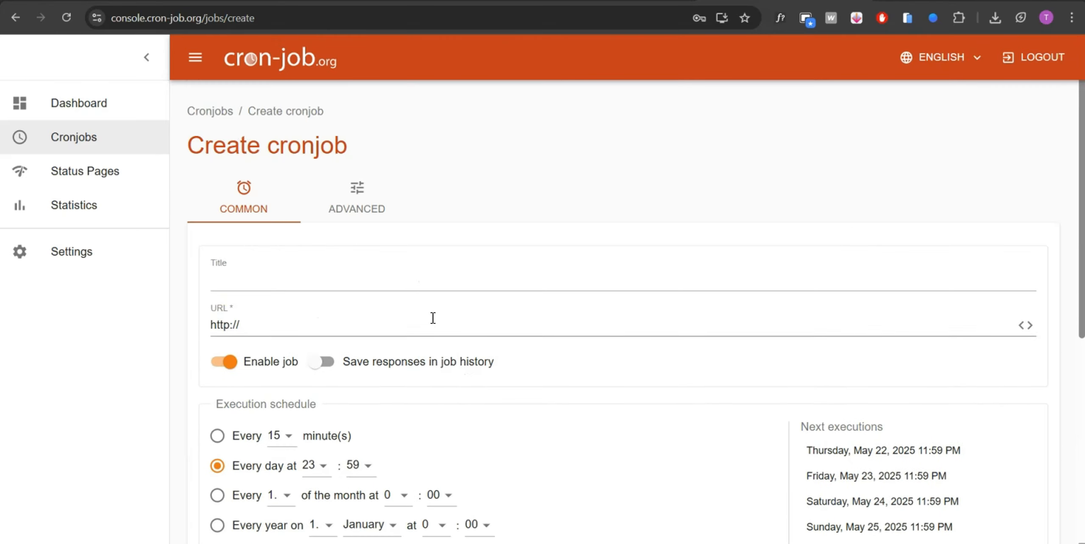
- Add a custom request header with the key CRON_SECRET and paste the secret hash as its value
left_click(371, 209)
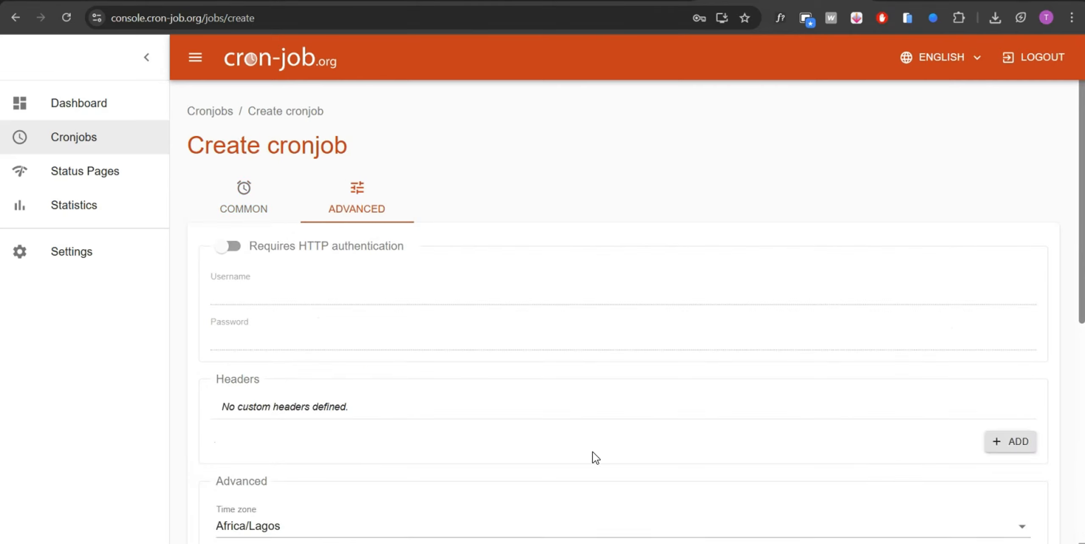
scroll(1031, 424, "down", 2)
left_click(1006, 374)
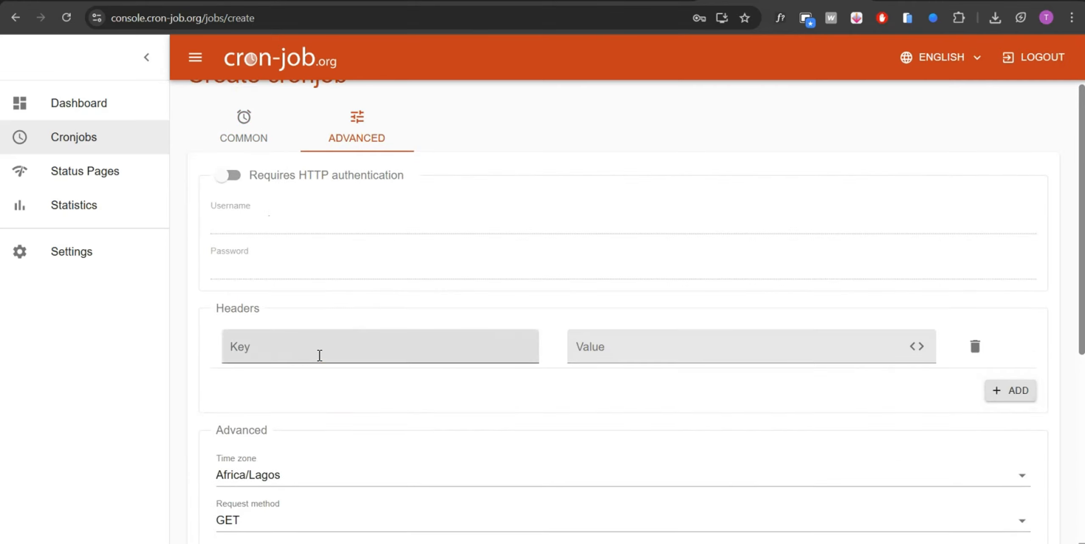
left_click(319, 352)
left_click(580, 343)
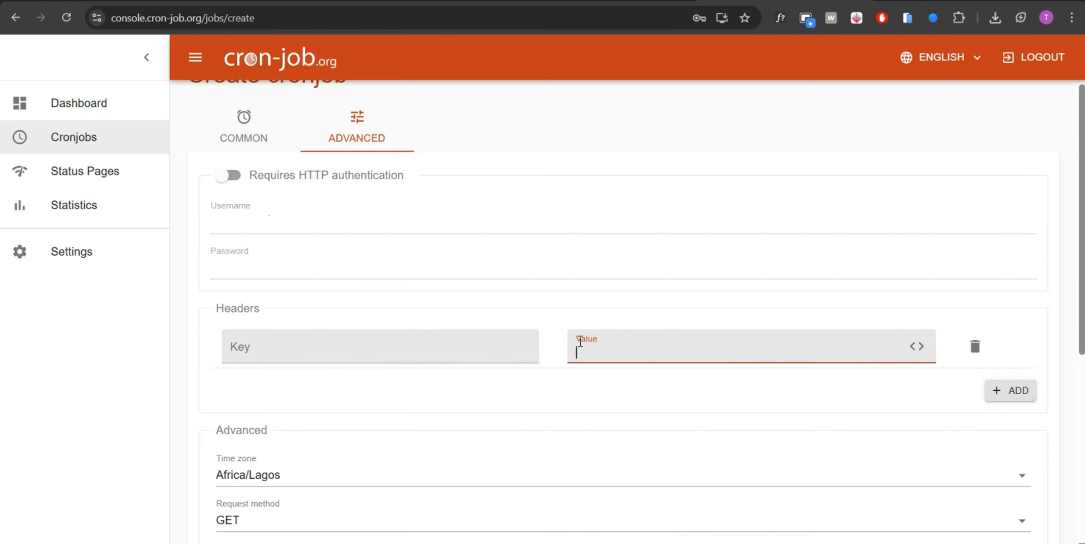
key("ctrl+v")
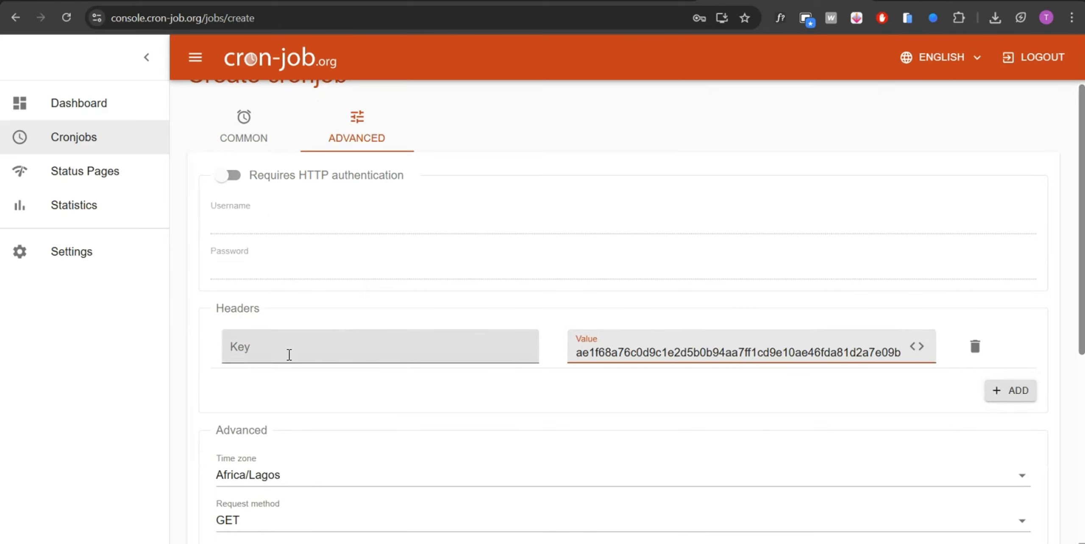
left_click(286, 341)
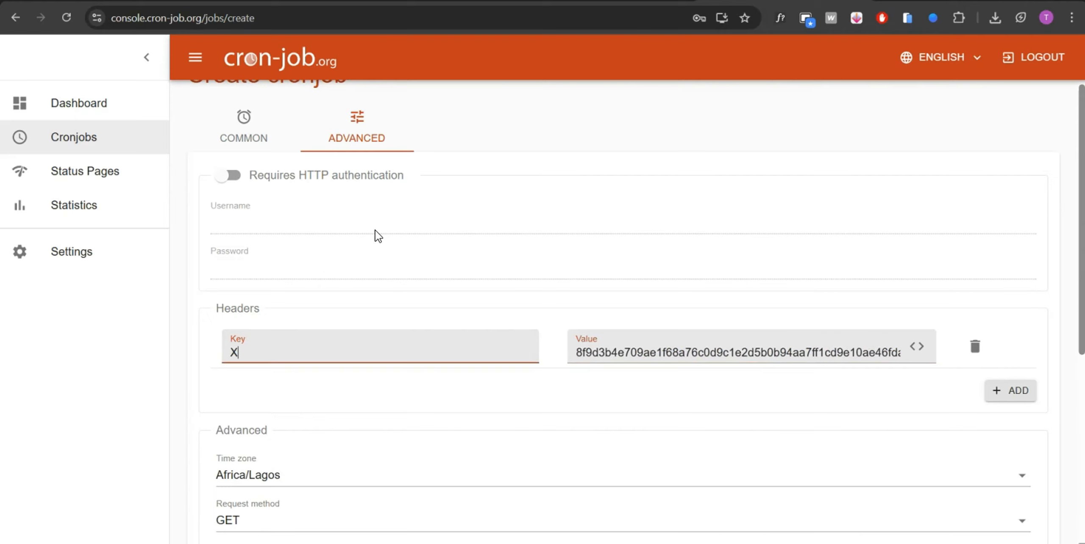
type("CRON_SECRET")
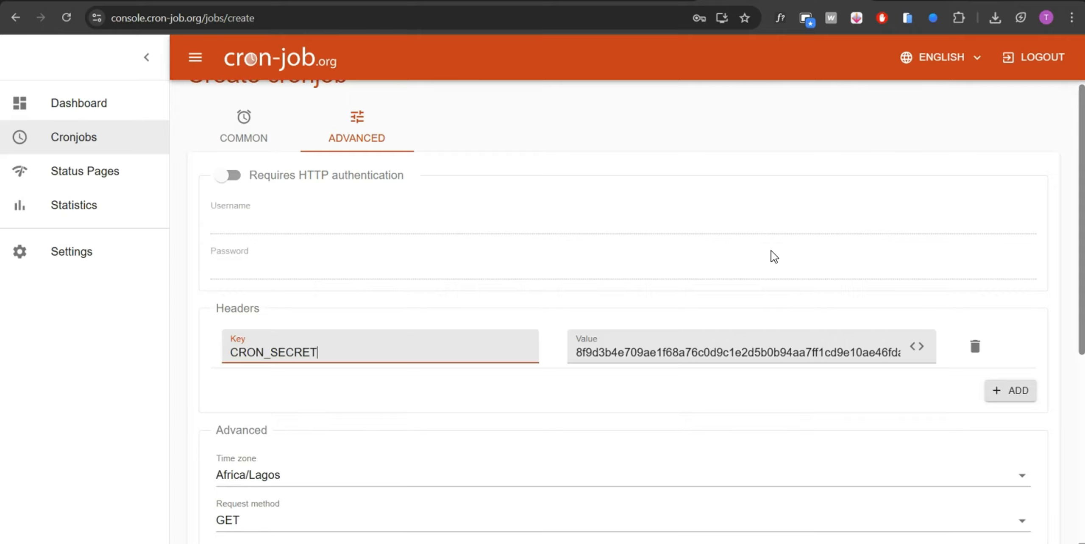
- Look over the cronjob's remaining advanced settings, and return to the dashboard without creating the job
scroll(776, 263, "down", 5)
scroll(782, 271, "up", 6)
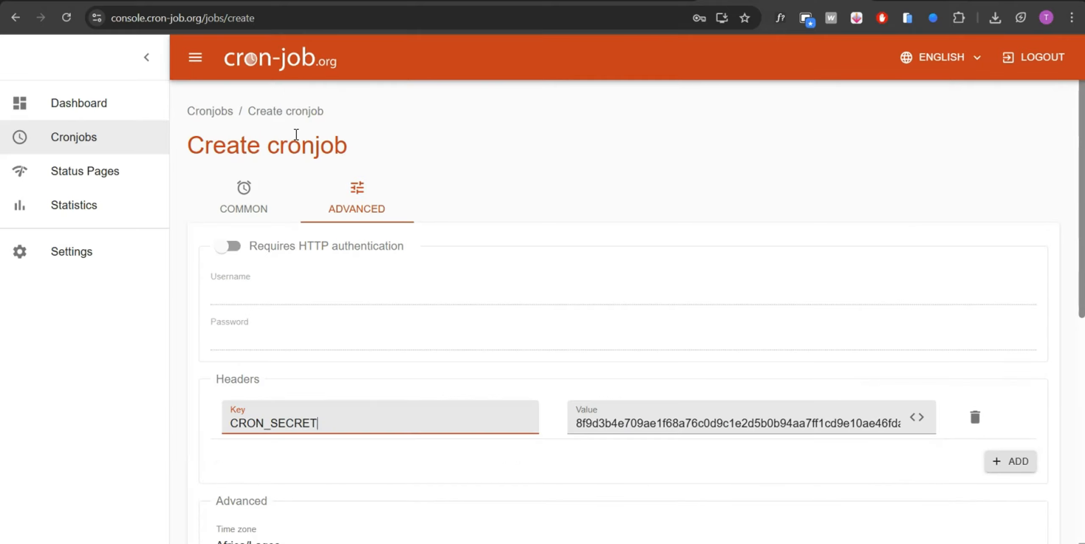
left_click(244, 204)
left_click(91, 113)
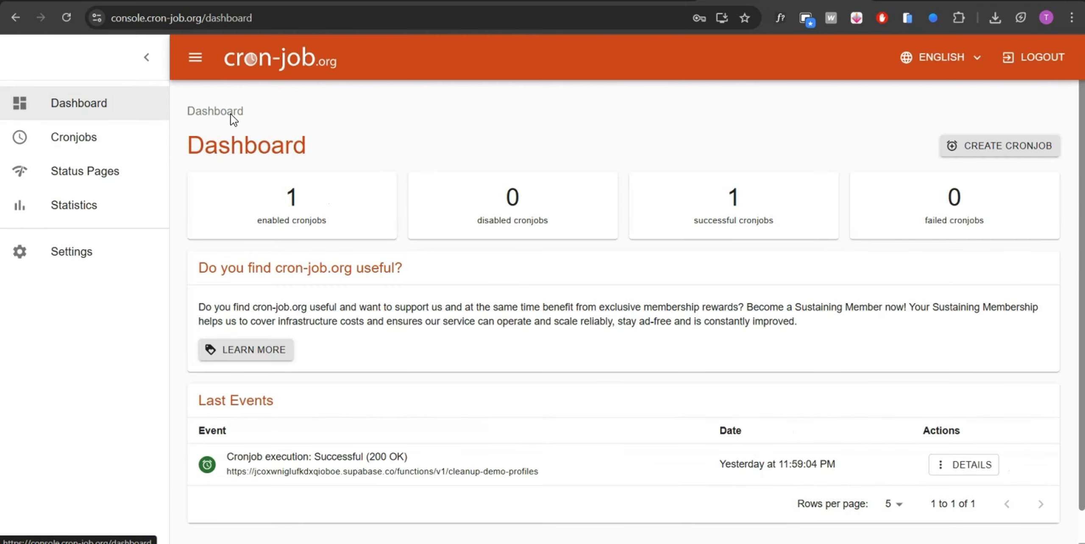
- Switch to the Test Rukus project in Supabase and open its Data API settings showing the project URL and API keys
left_click(110, 1)
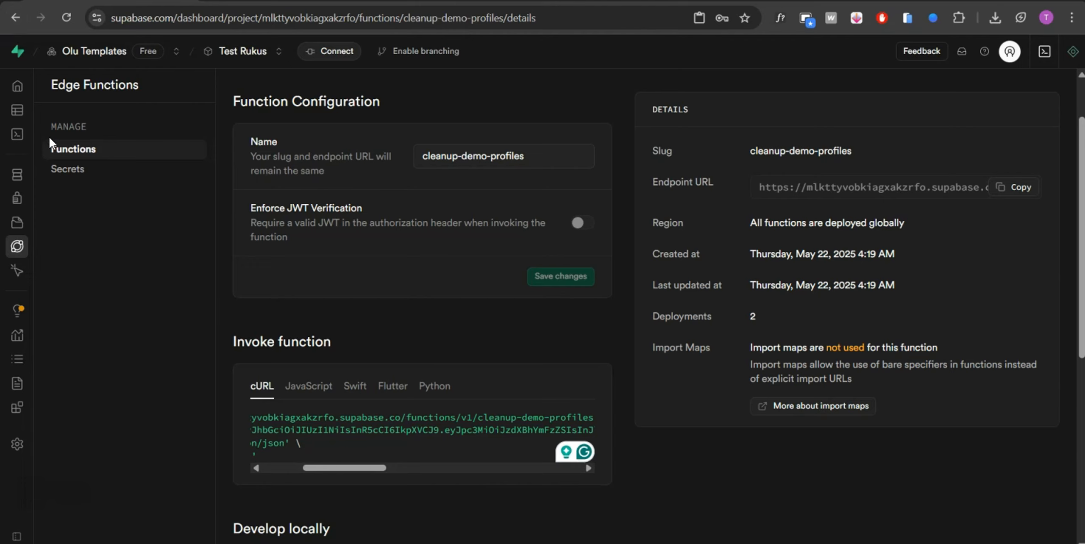
mouse_move(13, 133)
left_click(48, 111)
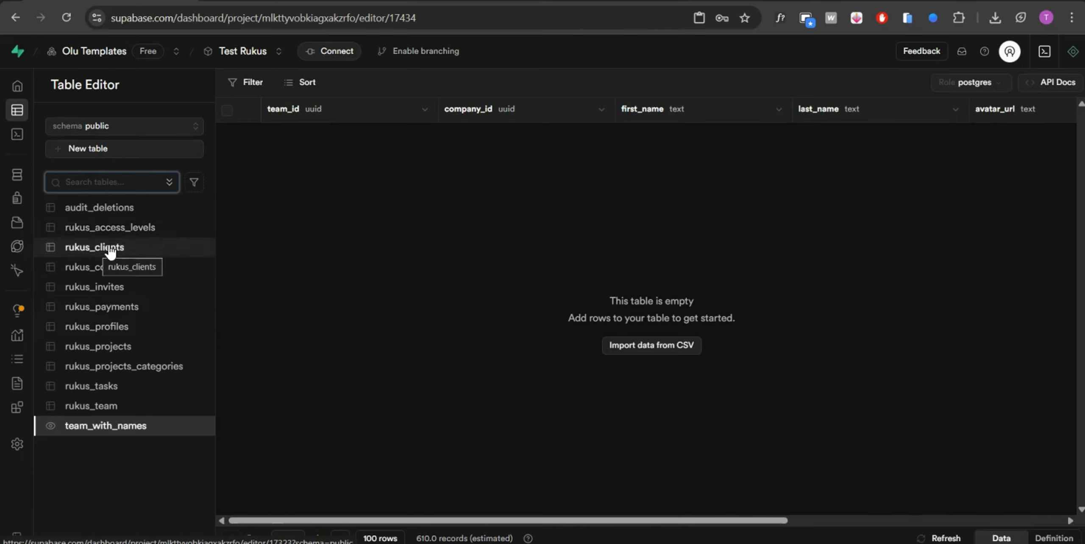
mouse_move(17, 407)
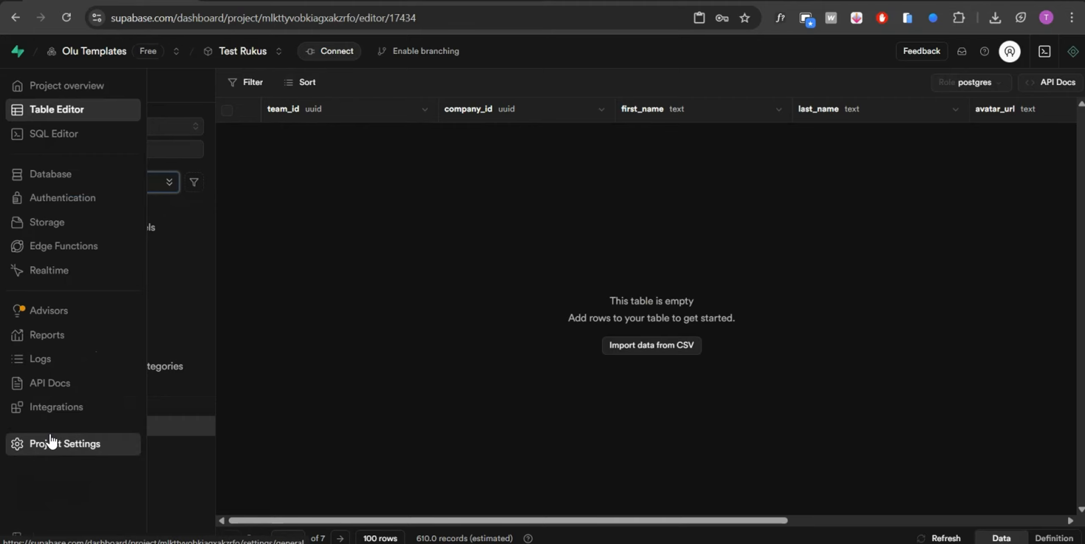
left_click(60, 442)
scroll(418, 319, "down", 3)
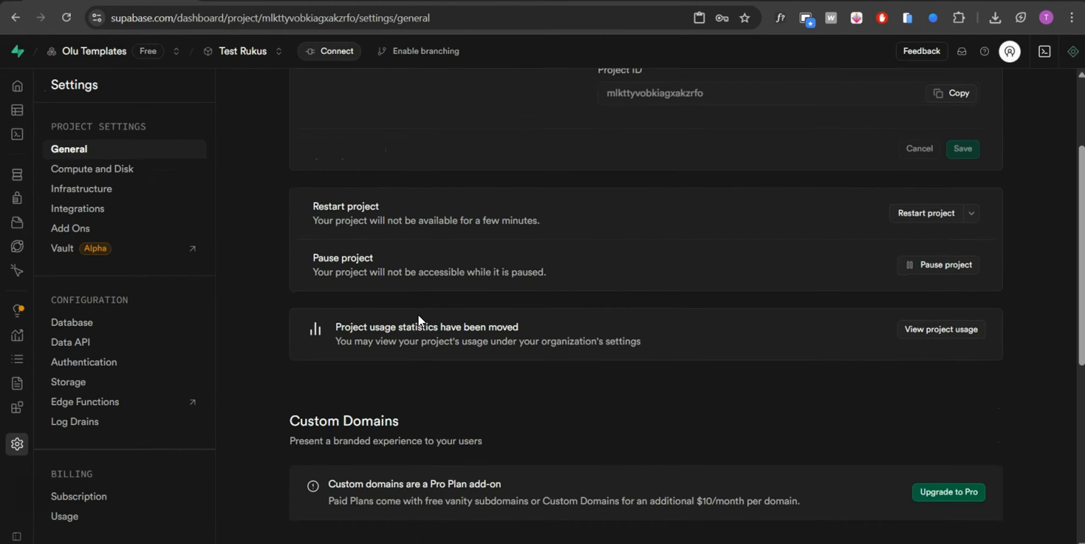
left_click(72, 342)
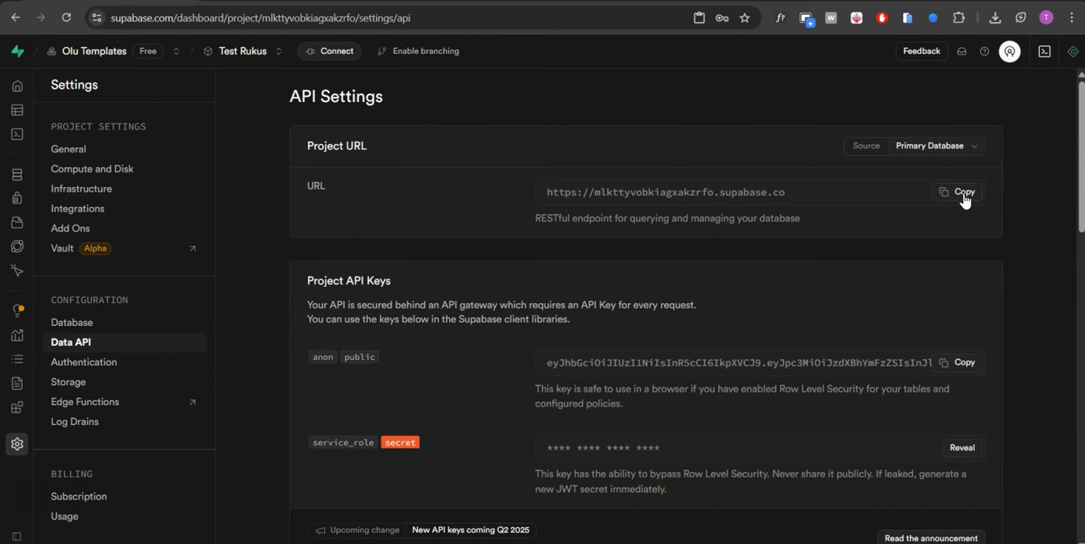
- Switch to the Rukus project in the Nordcraft editor and open the Supabase service's connection settings from the project files
left_click(448, 1)
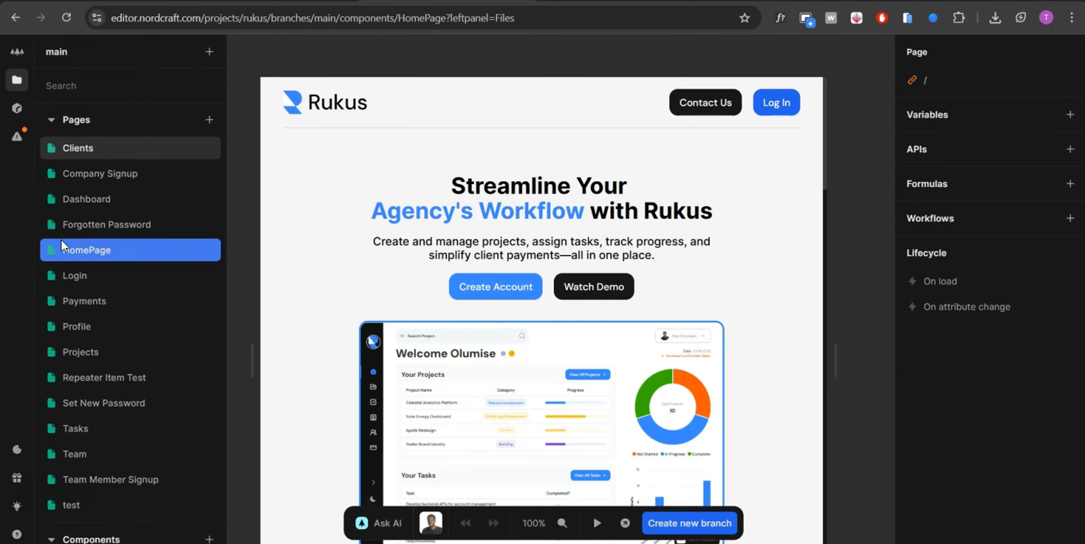
scroll(62, 242, "down", 3)
scroll(61, 239, "up", 1)
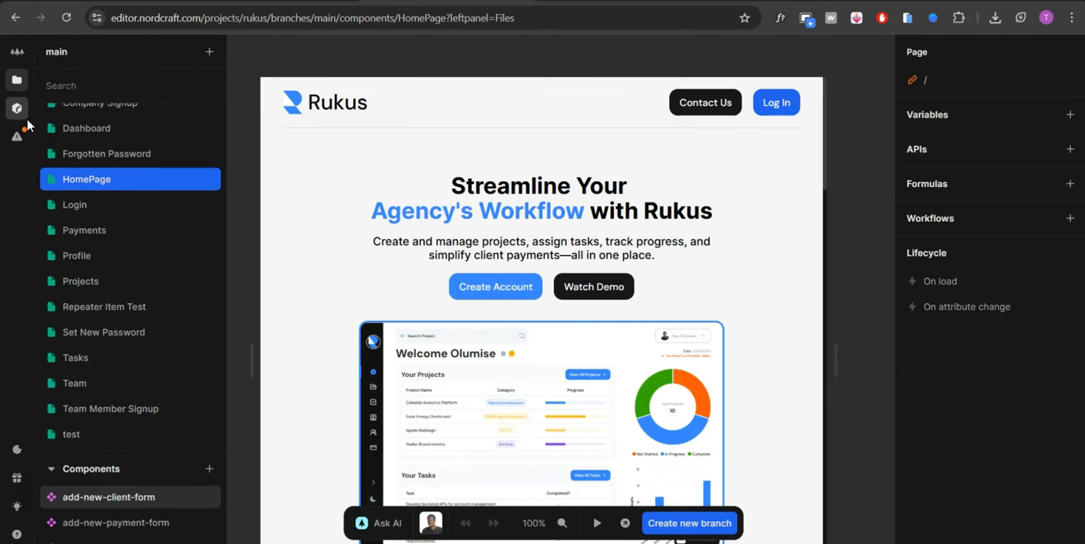
left_click(17, 80)
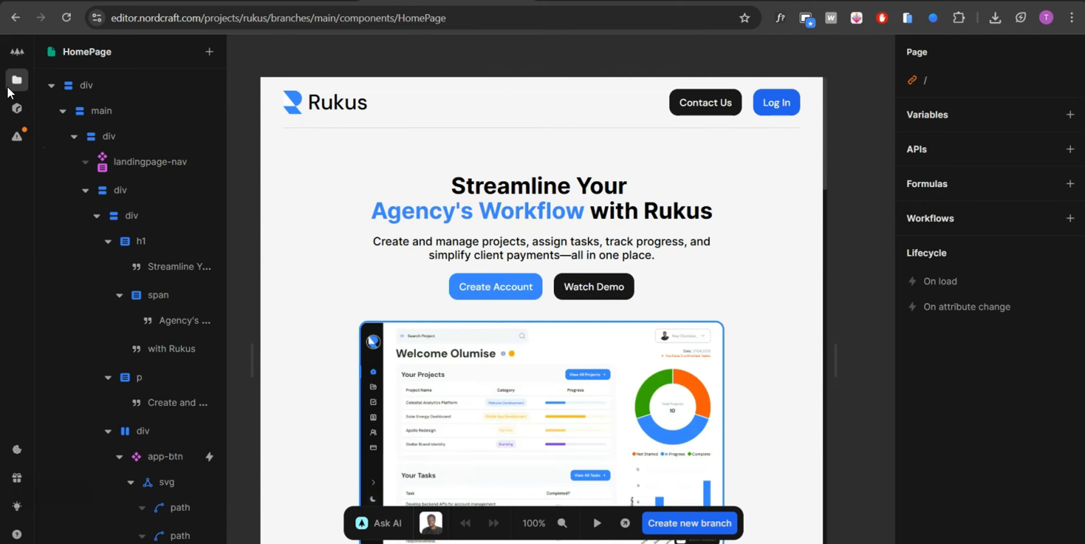
left_click(10, 87)
scroll(80, 288, "down", 2)
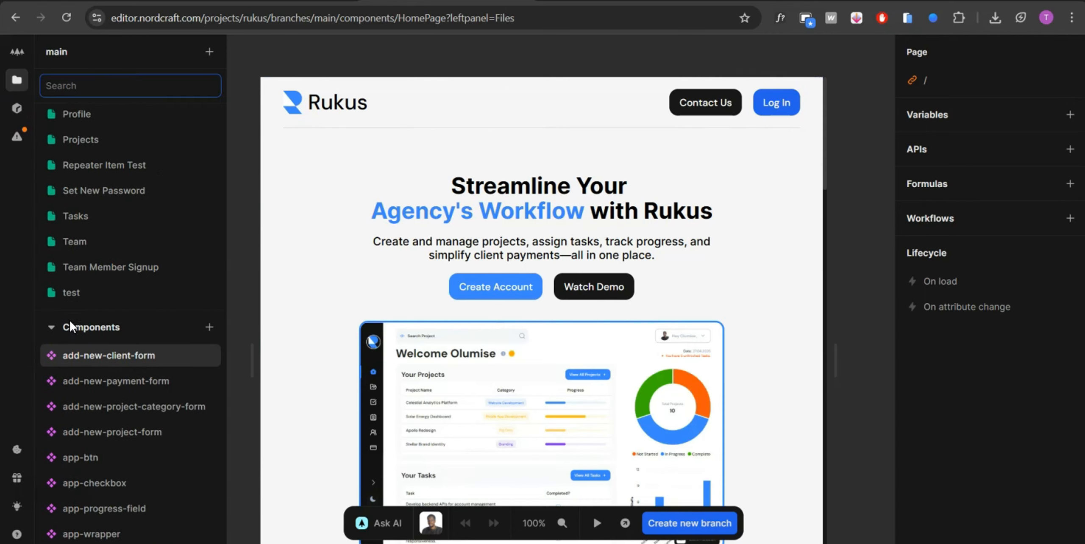
left_click(52, 326)
scroll(84, 321, "down", 3)
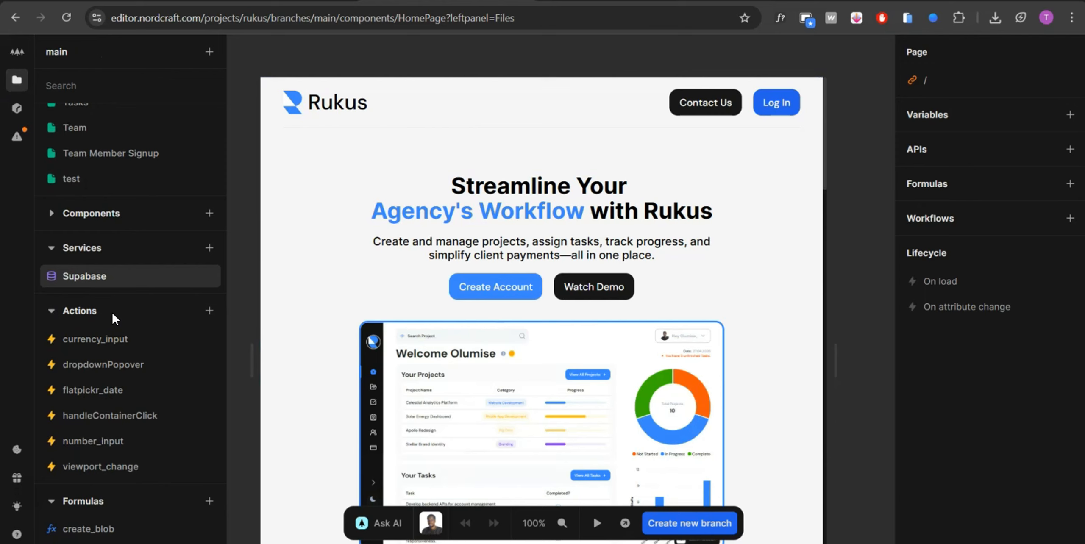
left_click(82, 276)
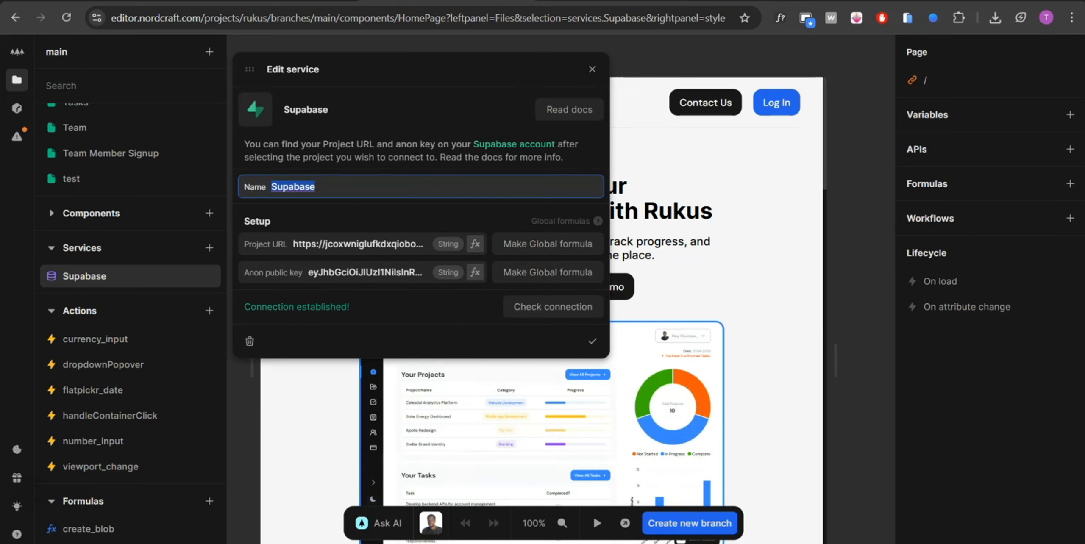
- Consult the project URL and anon public key in Supabase's Data API settings, and return to the Nordcraft service settings
key("ctrl+1")
scroll(800, 301, "down", 1)
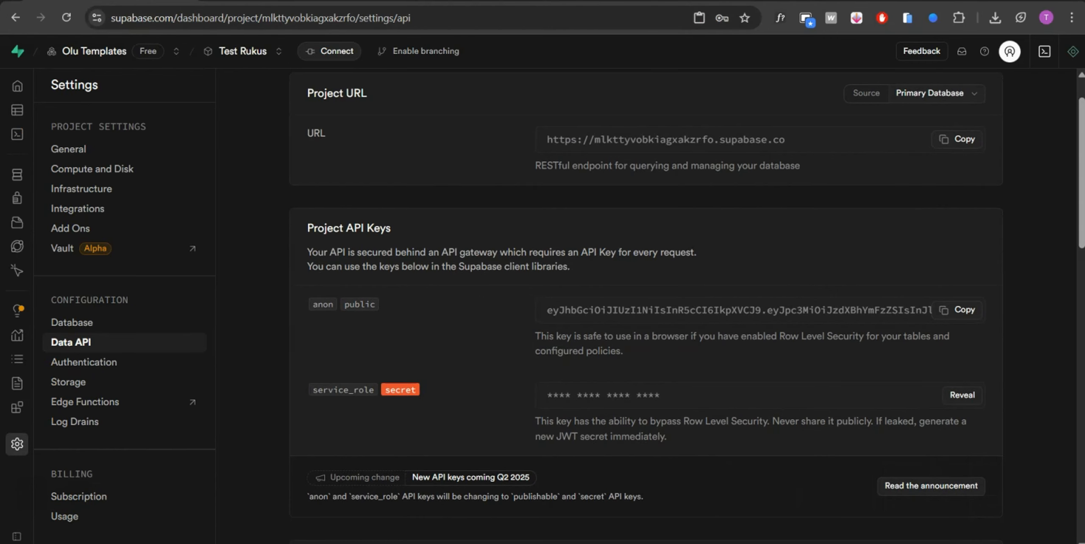
left_click(448, 1)
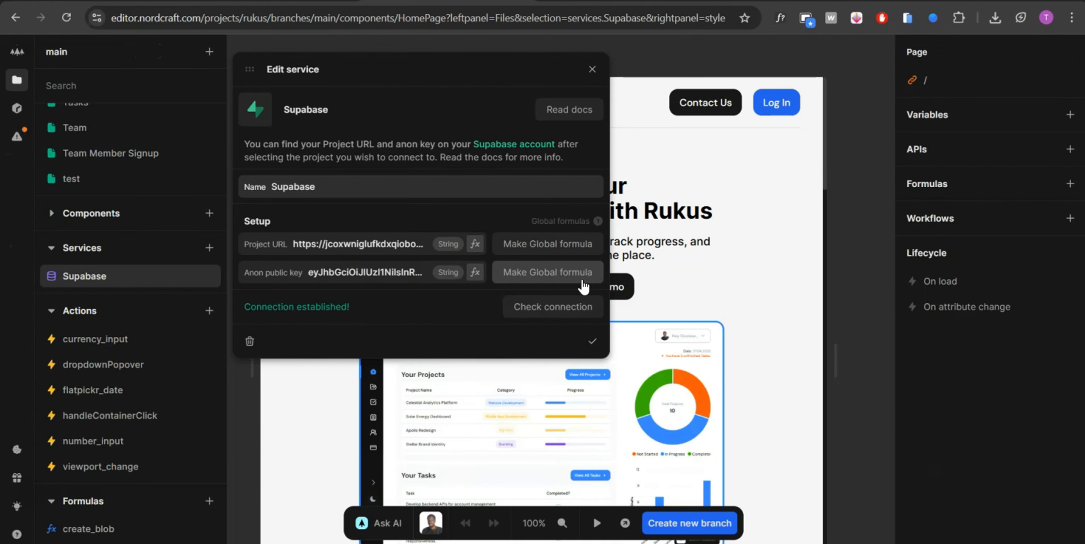
- Search the Nordcraft project files for "app" and open the app-wrapper component
scroll(114, 173, "up", 8)
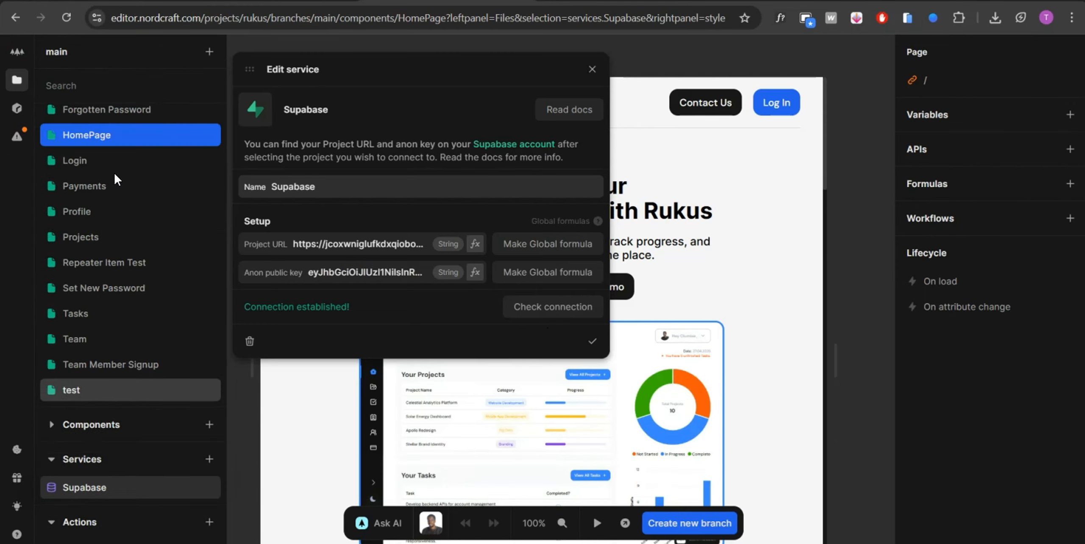
left_click(133, 84)
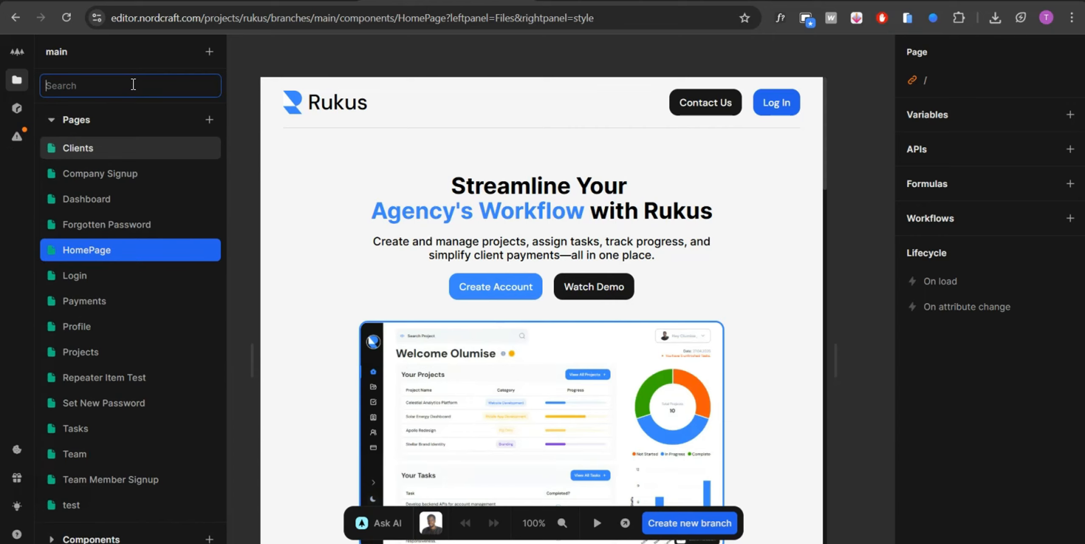
type("app")
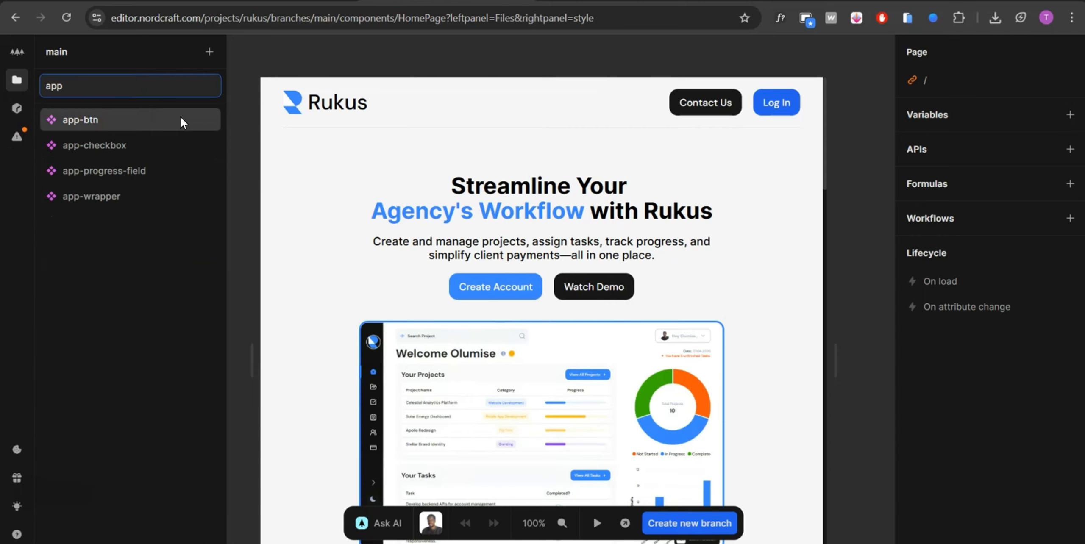
left_click(159, 199)
- Examine the URL and headers of app-wrapper's /rukus_access_levels API request, close it, and return to Supabase's Data API settings
scroll(995, 267, "down", 5)
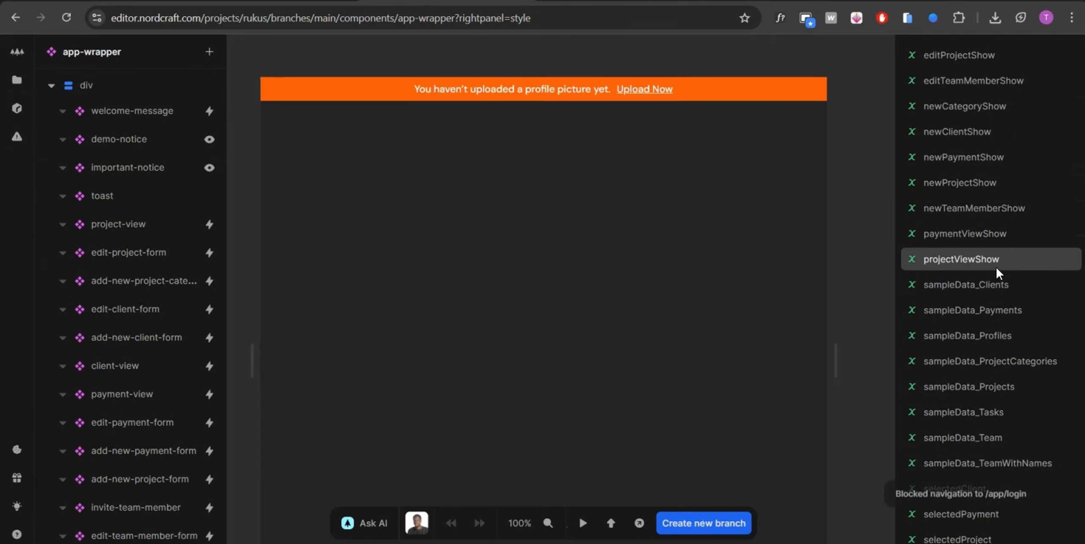
scroll(996, 267, "down", 10)
scroll(996, 267, "up", 5)
scroll(995, 267, "down", 5)
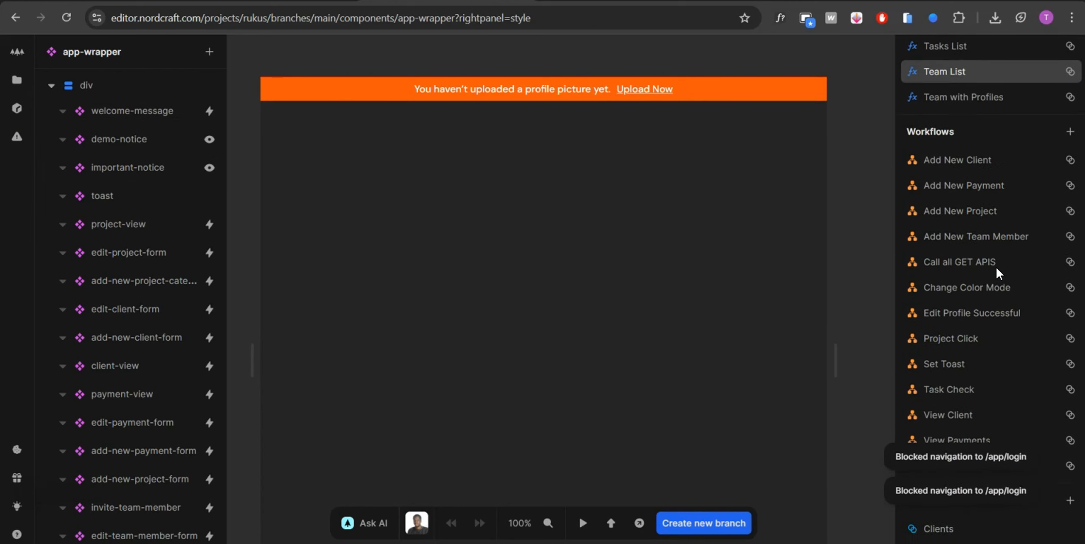
scroll(996, 267, "down", 5)
scroll(996, 267, "up", 15)
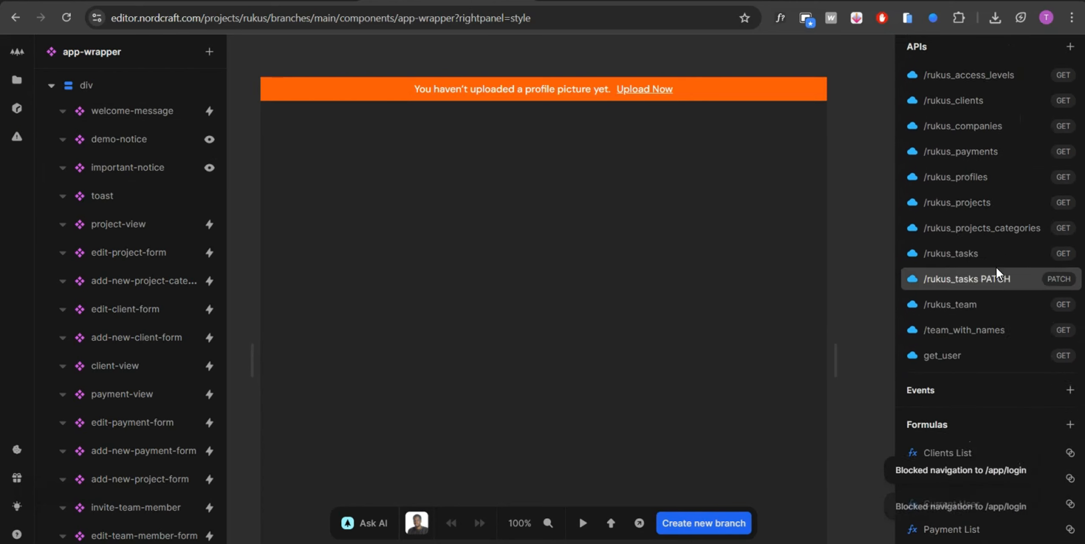
scroll(996, 267, "up", 2)
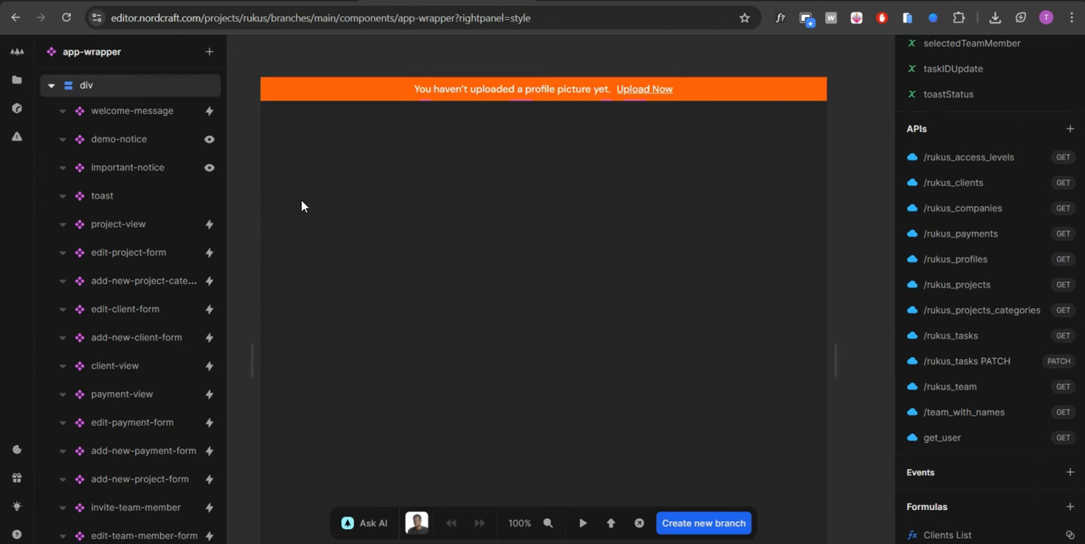
left_click(995, 161)
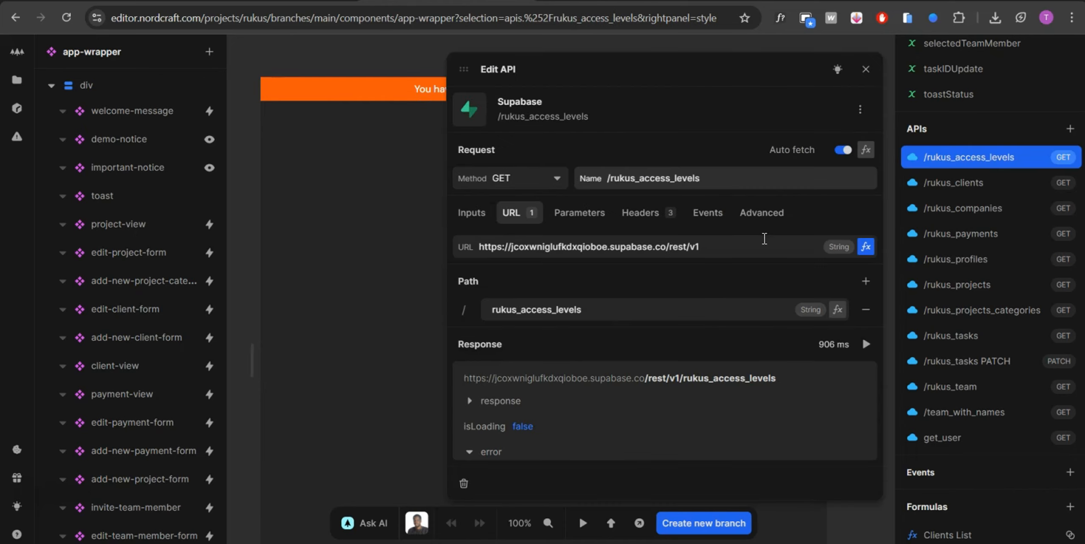
left_click(660, 223)
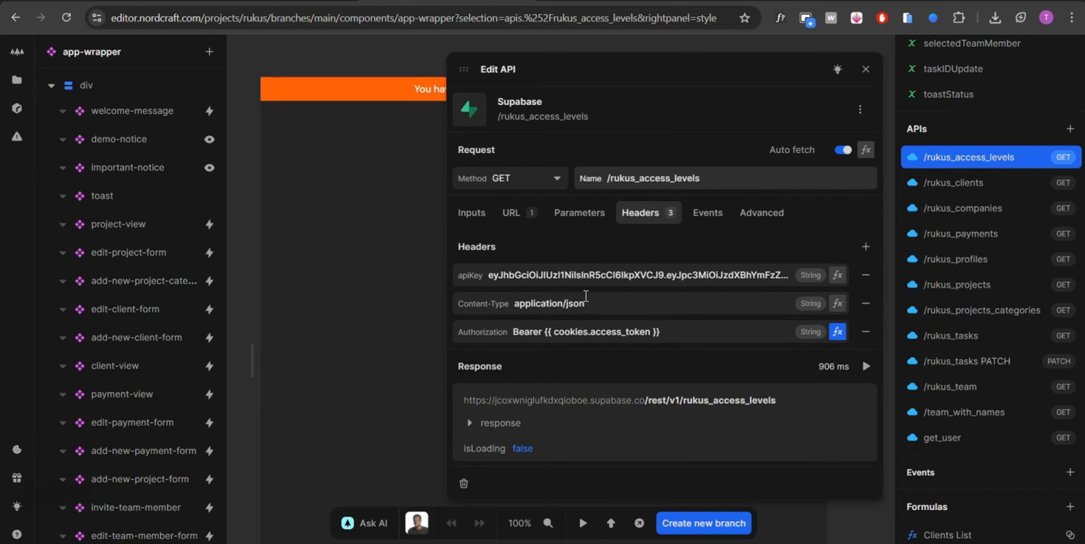
left_click(398, 139)
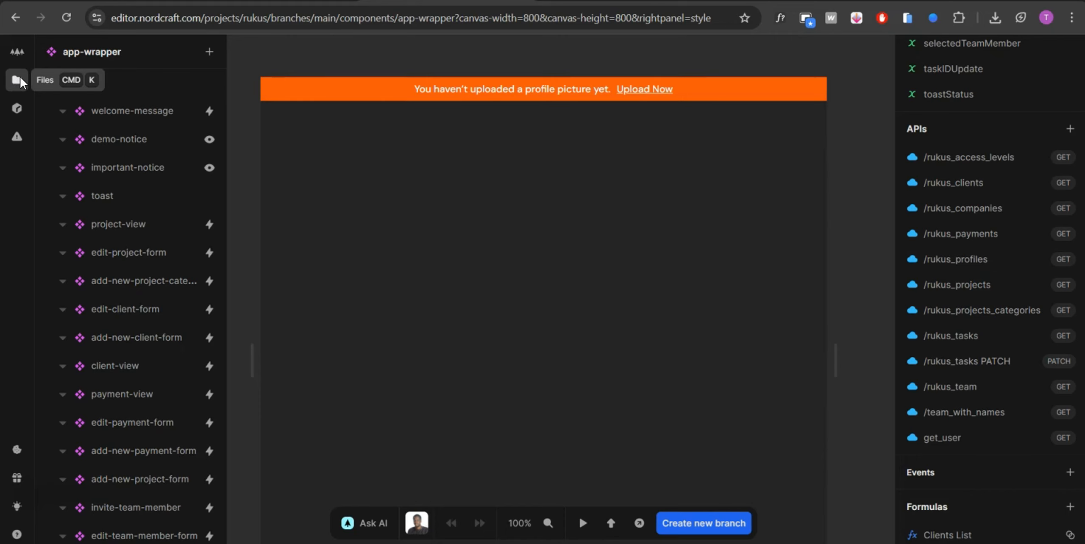
left_click(111, 1)
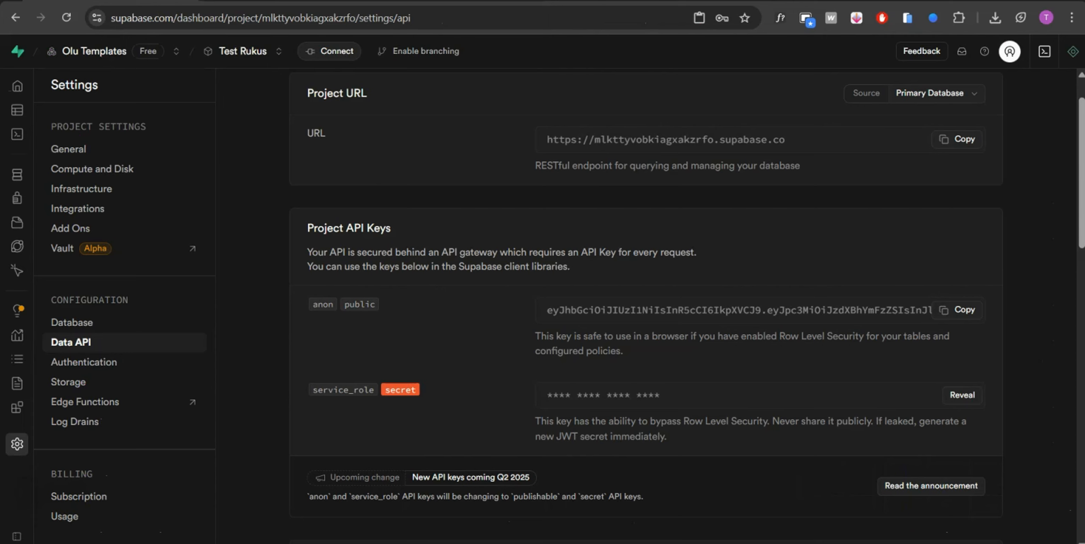